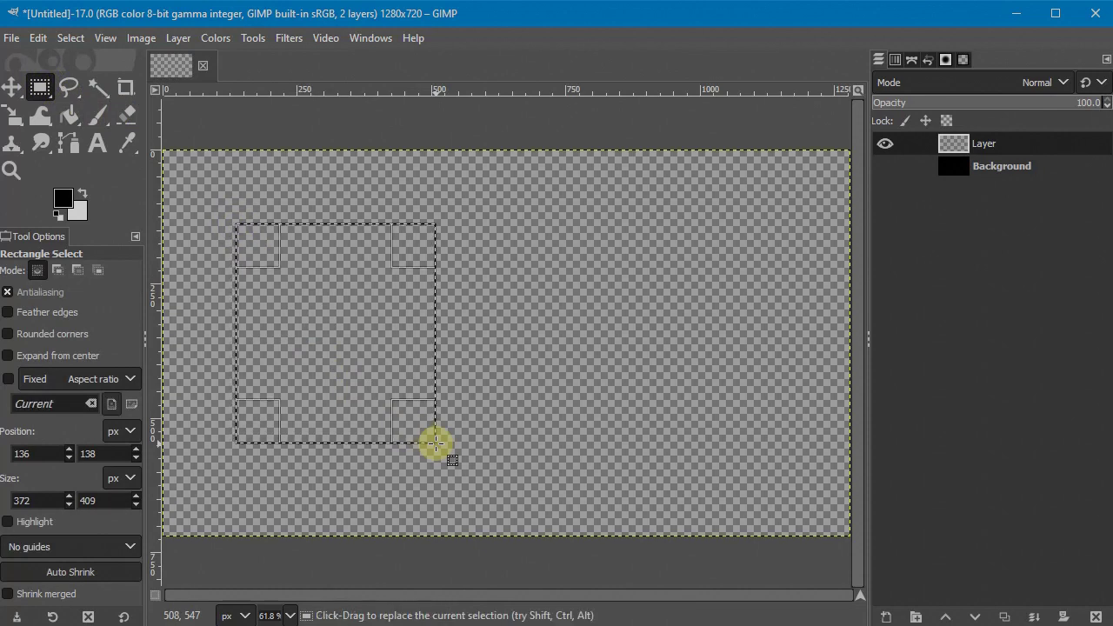
Render a Maze pattern inside the rectangular selection with cell width and height both set to 30 pixels
{"action": "left_click", "coordinate": [291, 39]}
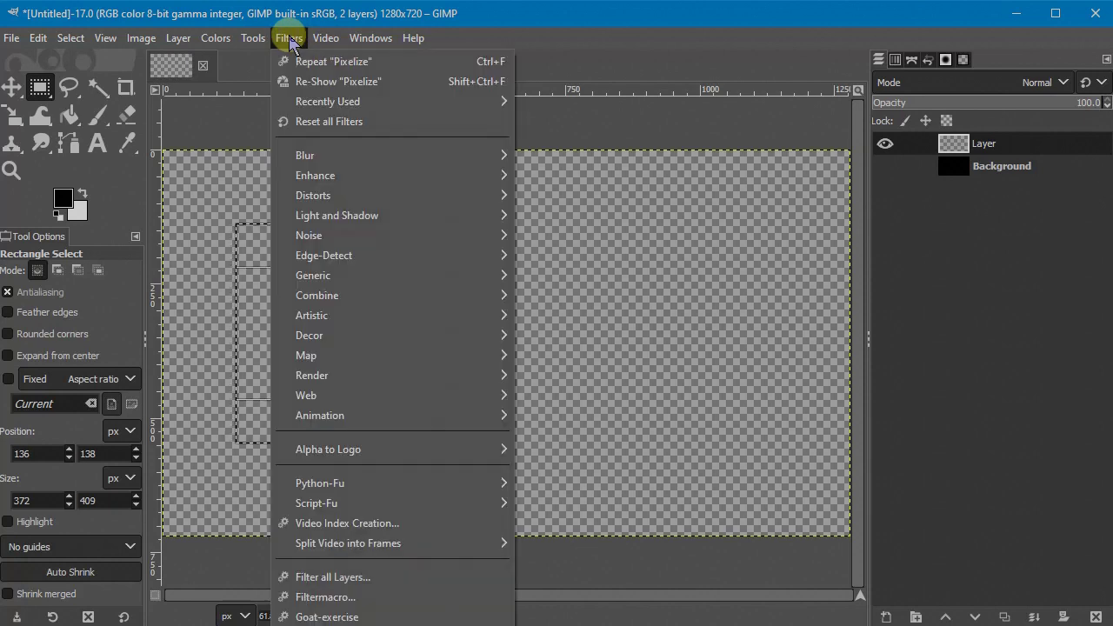
{"action": "mouse_move", "coordinate": [323, 375]}
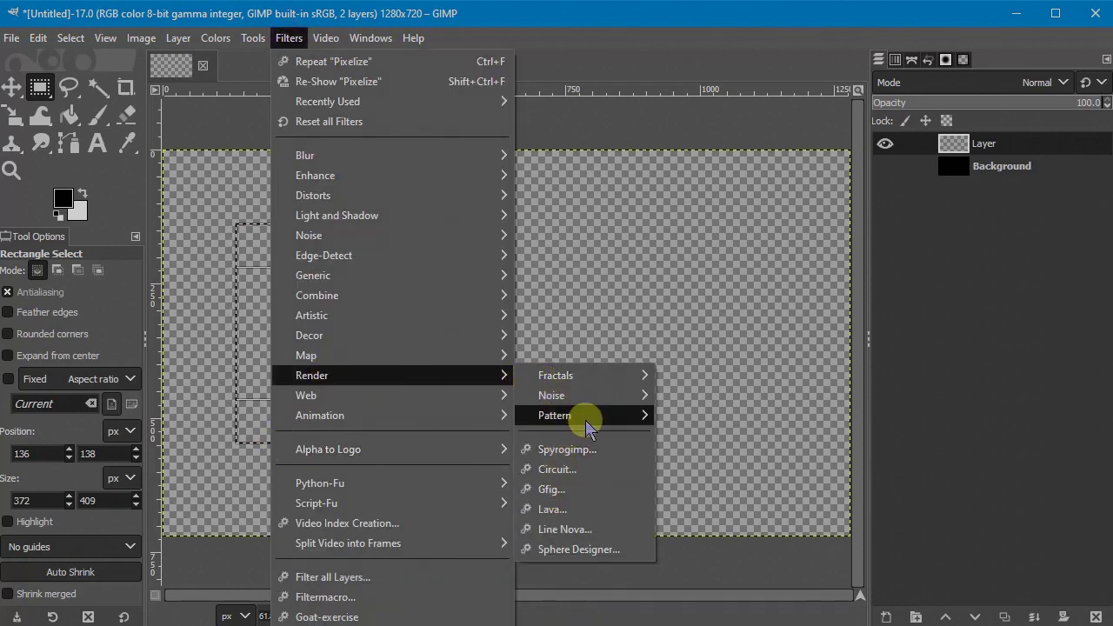
{"action": "mouse_move", "coordinate": [626, 416]}
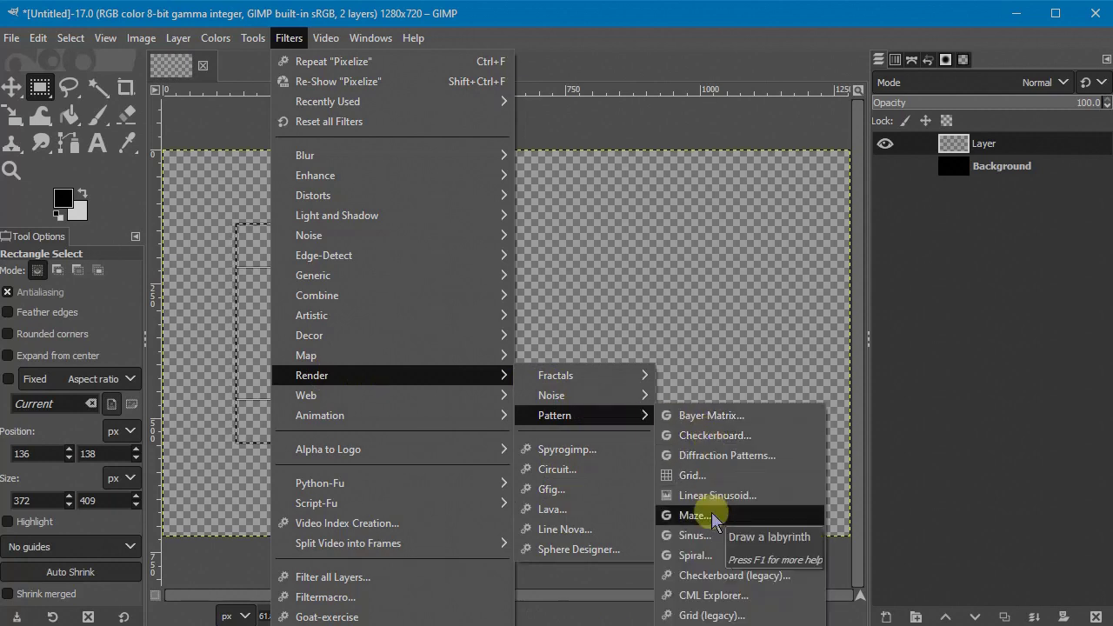
{"action": "left_click", "coordinate": [674, 513]}
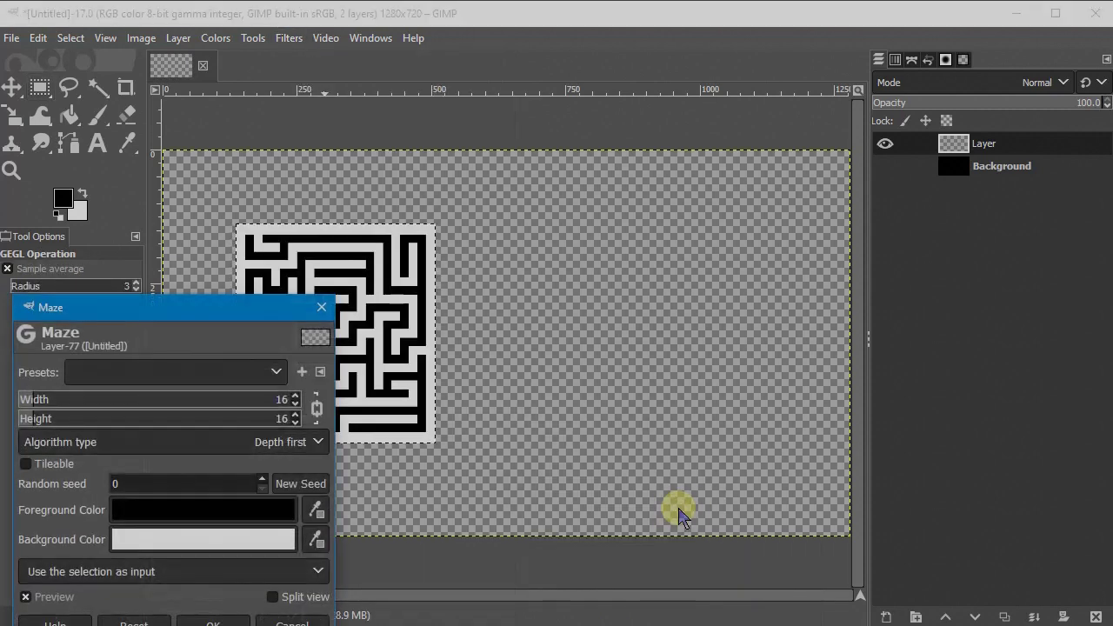
{"action": "left_click_drag", "start_coordinate": [191, 307], "coordinate": [683, 182]}
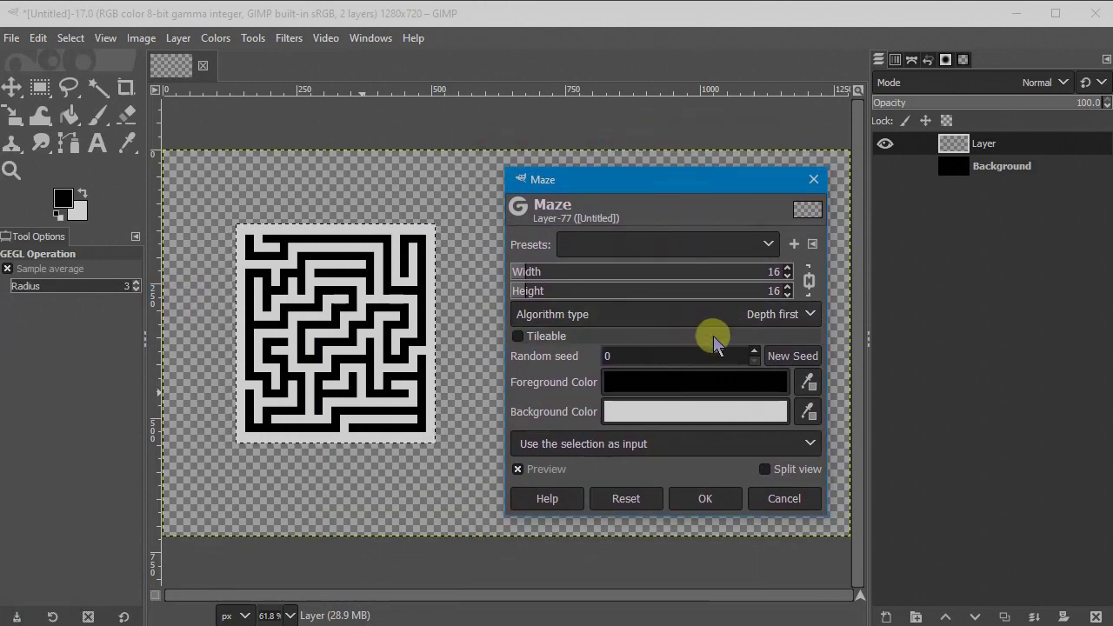
{"action": "scroll", "coordinate": [734, 291], "scroll_direction": "down", "scroll_amount": 5}
{"action": "scroll", "coordinate": [734, 293], "scroll_direction": "up", "scroll_amount": 7}
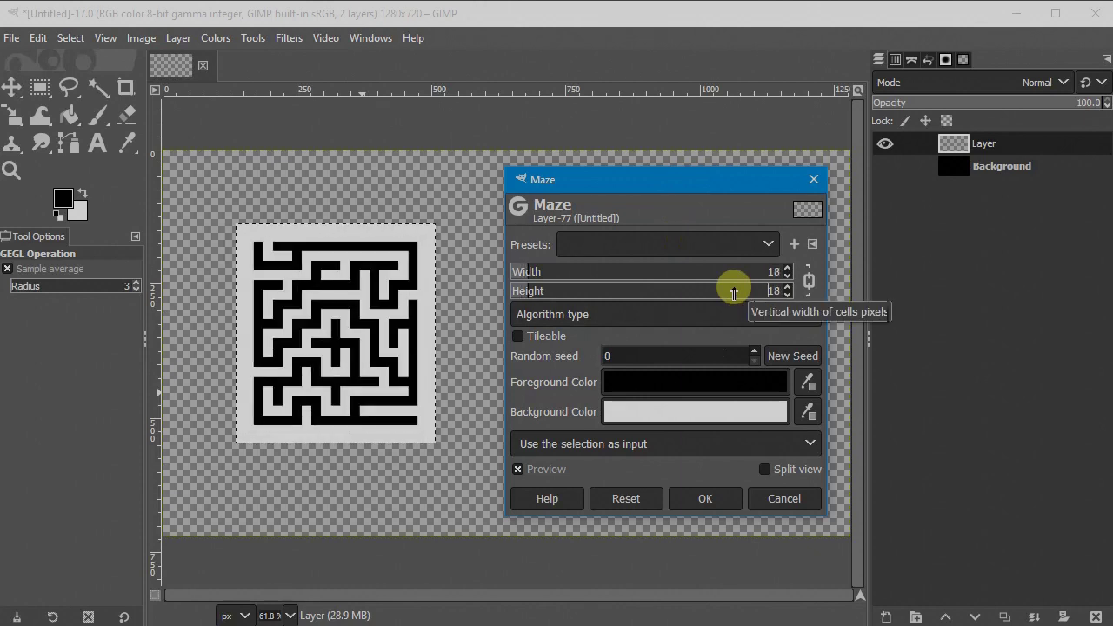
{"action": "scroll", "coordinate": [734, 293], "scroll_direction": "up", "scroll_amount": 2}
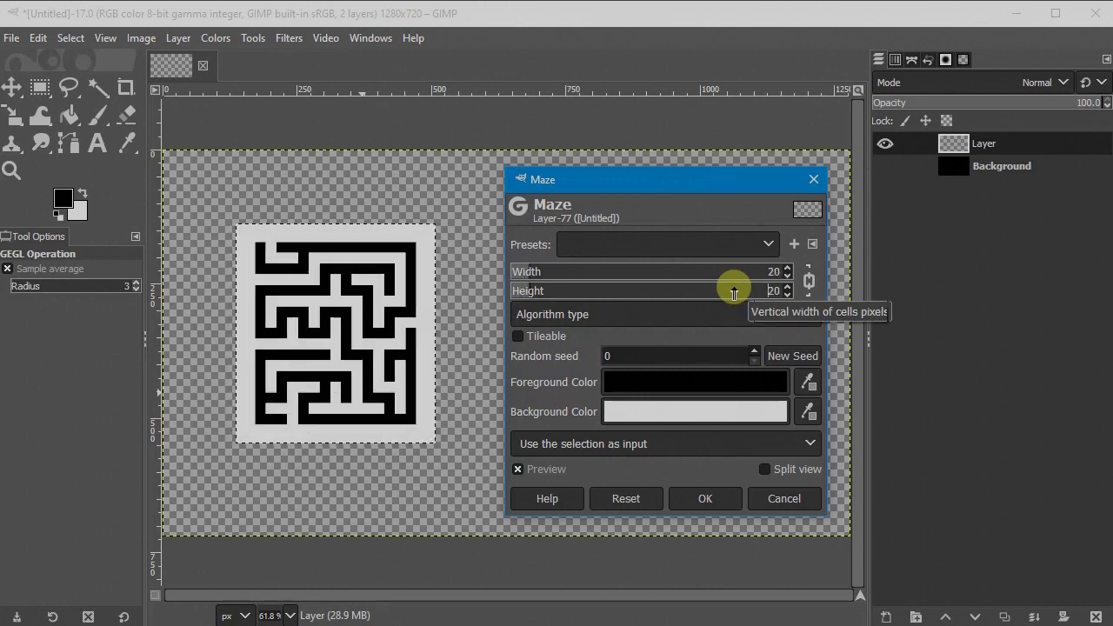
{"action": "scroll", "coordinate": [734, 293], "scroll_direction": "up", "scroll_amount": 6}
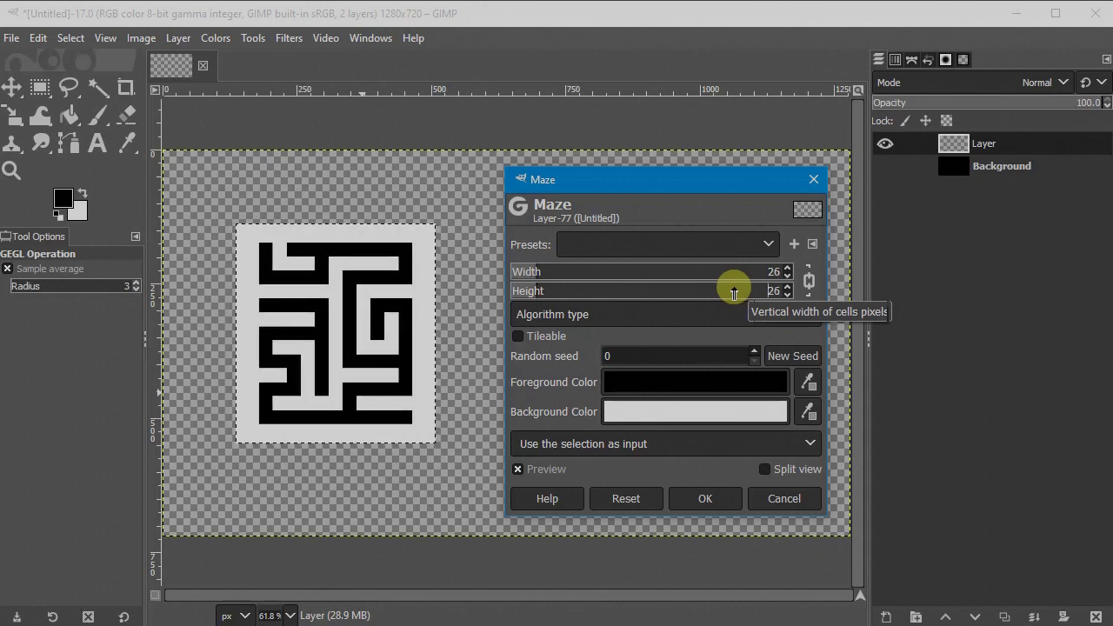
{"action": "scroll", "coordinate": [733, 293], "scroll_direction": "up", "scroll_amount": 3}
{"action": "scroll", "coordinate": [734, 293], "scroll_direction": "up", "scroll_amount": 2}
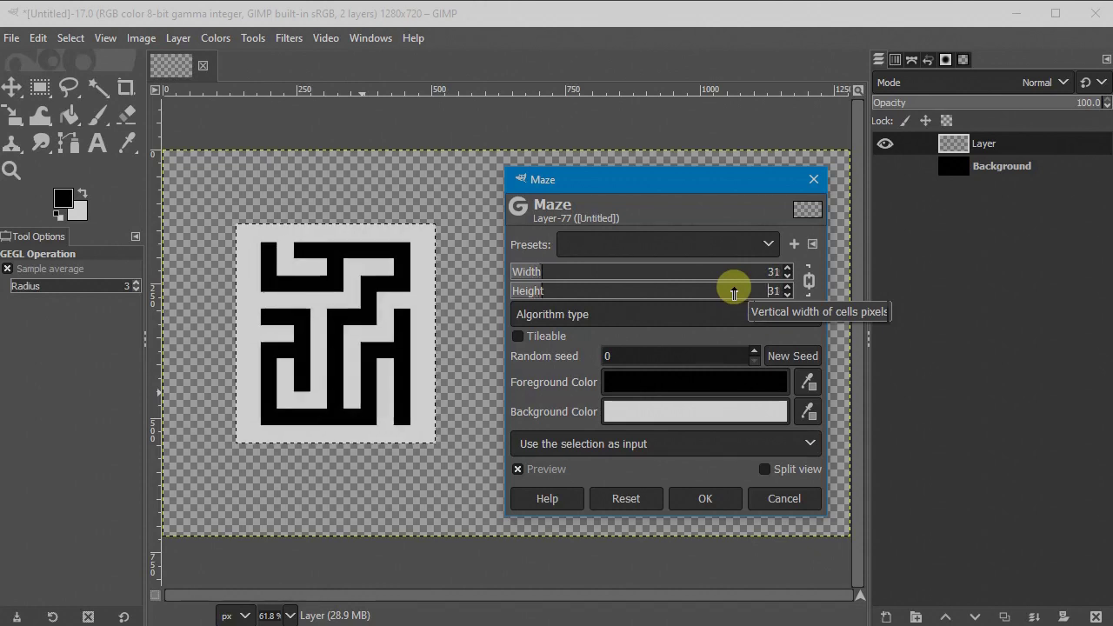
{"action": "scroll", "coordinate": [733, 293], "scroll_direction": "down", "scroll_amount": 1}
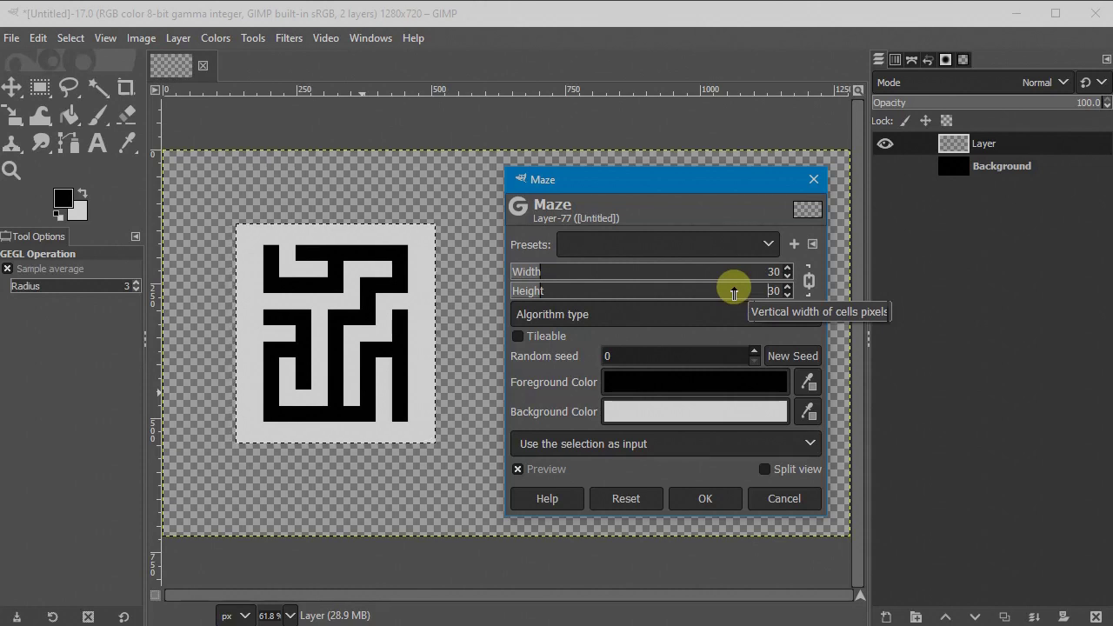
{"action": "left_click", "coordinate": [721, 499]}
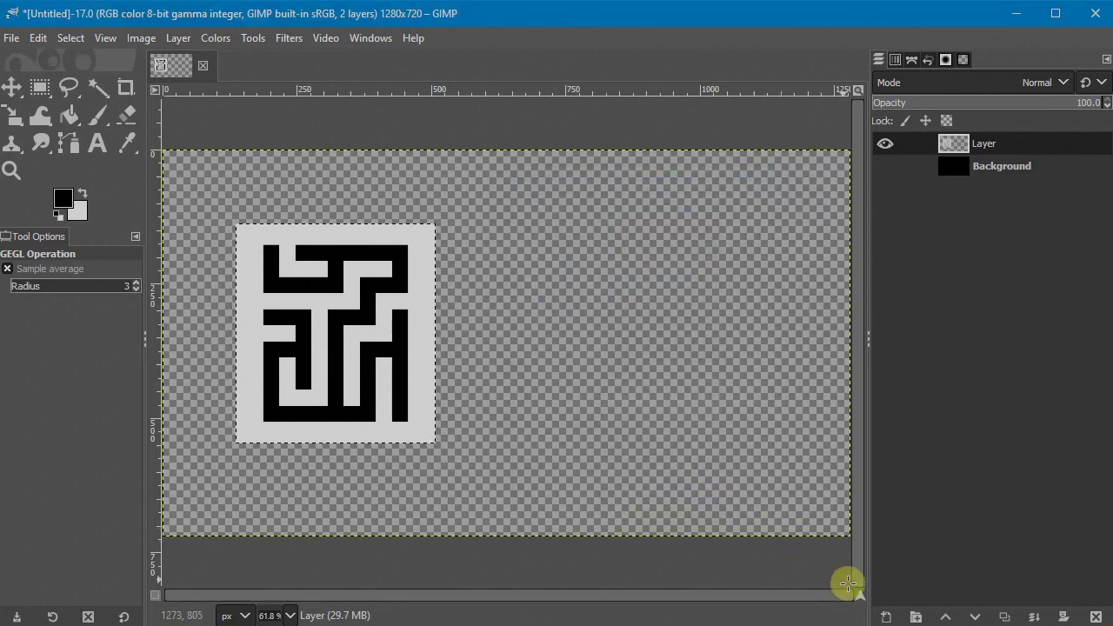
Add a new 1280 by 720 px layer above the layer holding the rectangular maze
{"action": "left_click", "coordinate": [886, 616]}
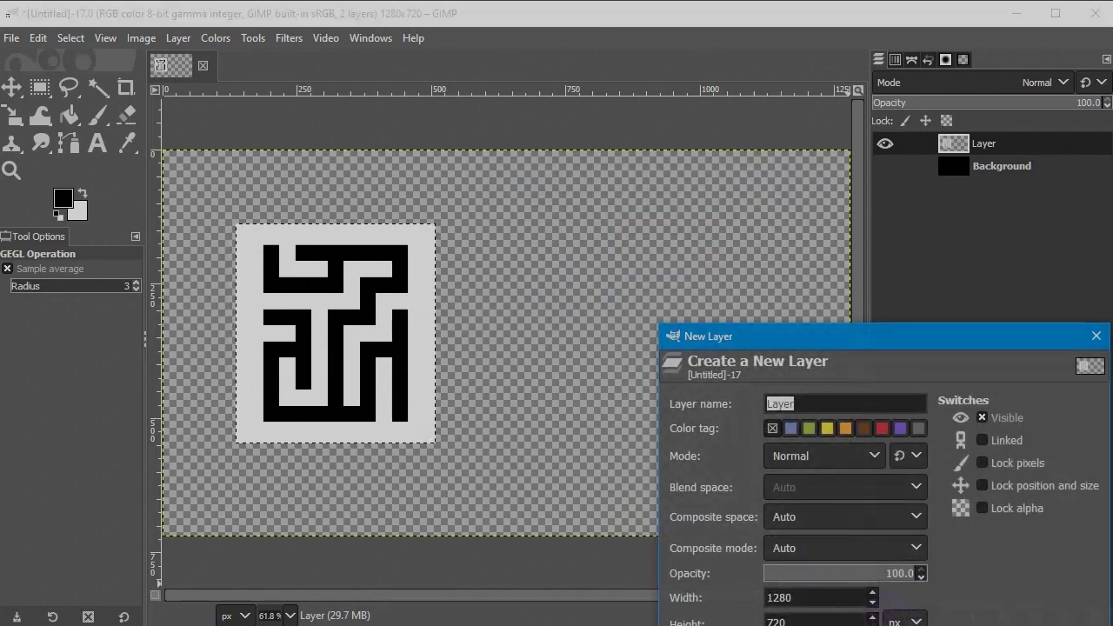
{"action": "left_click_drag", "start_coordinate": [962, 339], "coordinate": [738, 49]}
{"action": "left_click", "coordinate": [756, 464]}
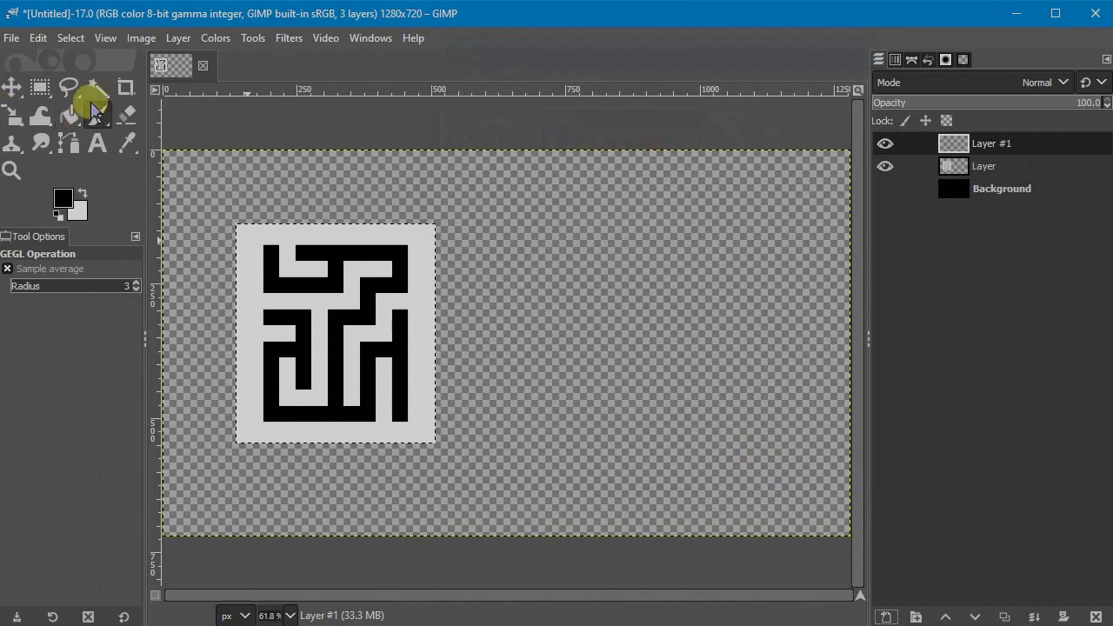
Make a nearly circular ellipse selection about 411 by 408 px on the empty area beside the rectangular maze
{"action": "mouse_move", "coordinate": [41, 87]}
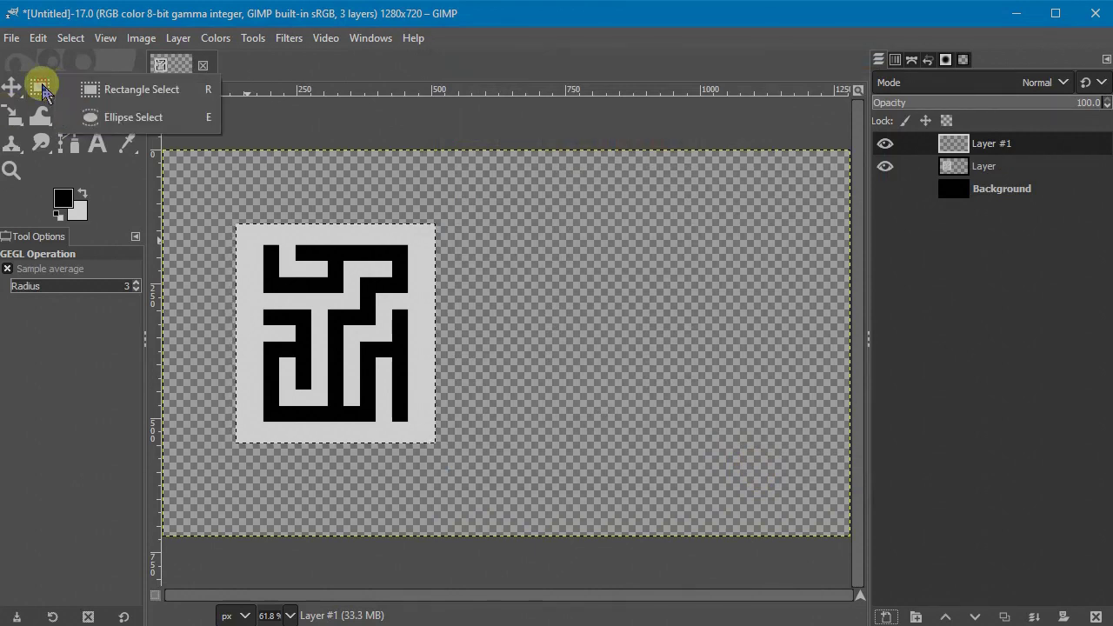
{"action": "left_click", "coordinate": [116, 114]}
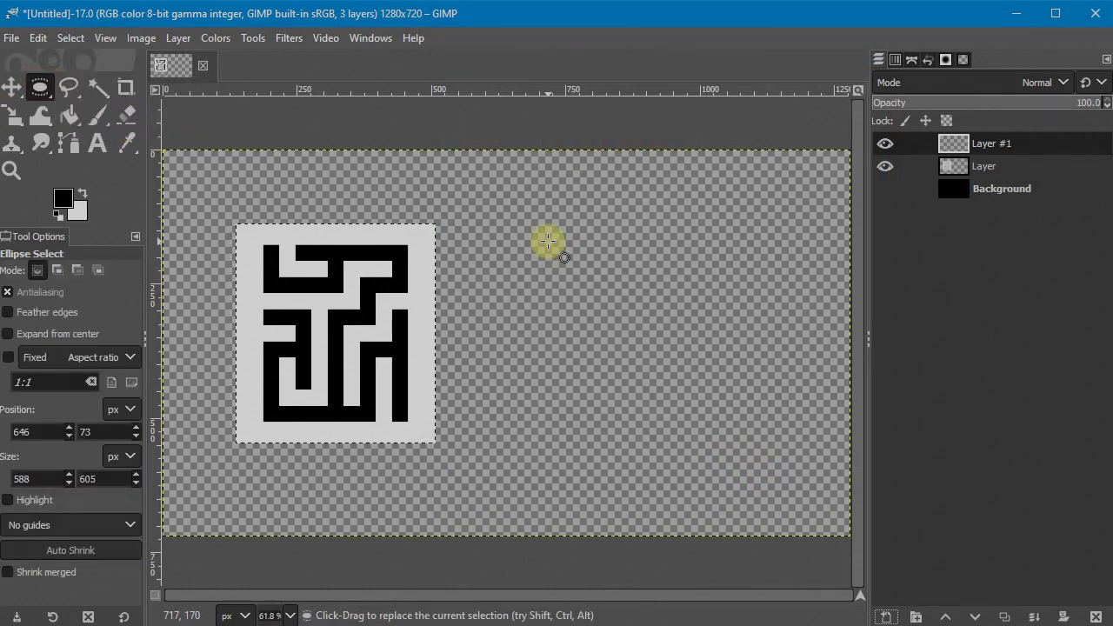
{"action": "left_click_drag", "start_coordinate": [592, 225], "coordinate": [812, 442]}
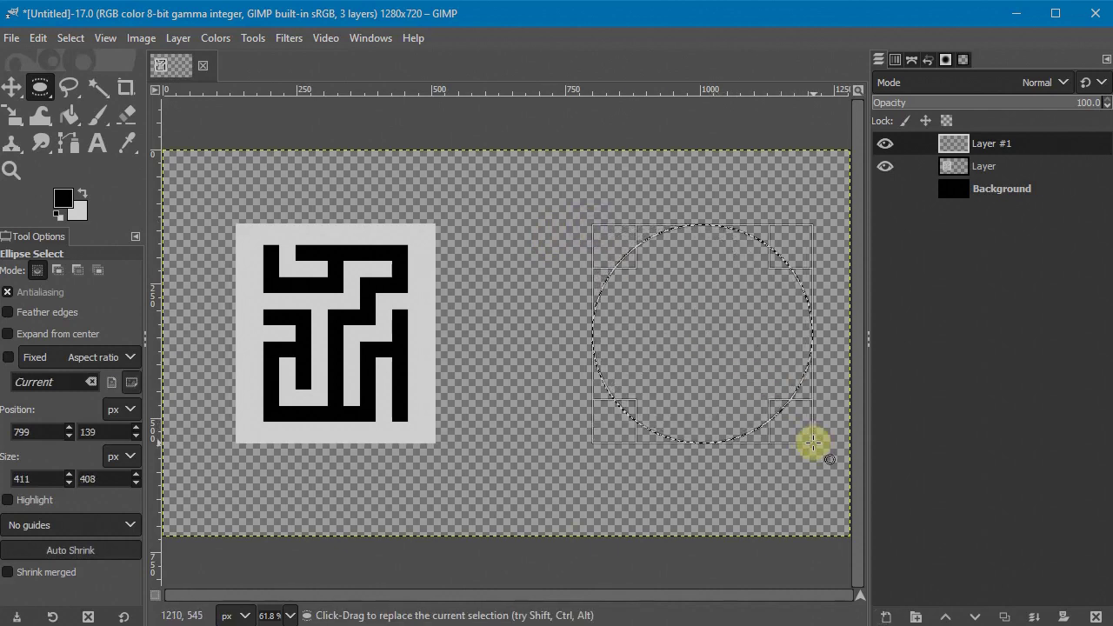
Reopen the Maze filter for the circular selection and move its dialog clear of the preview
{"action": "left_click", "coordinate": [289, 38]}
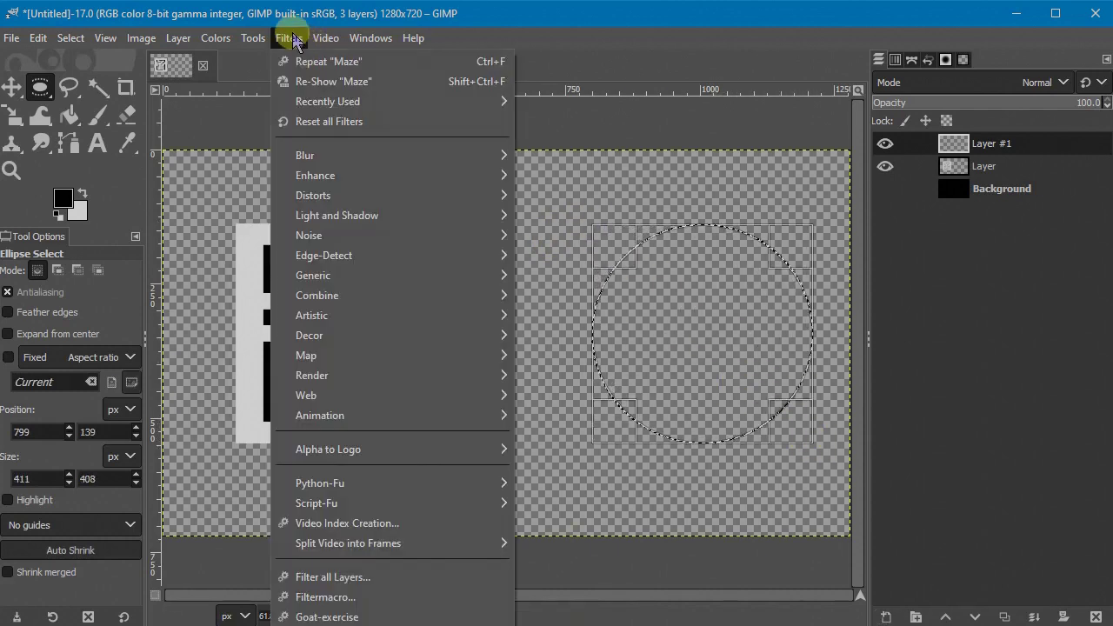
{"action": "left_click", "coordinate": [322, 83]}
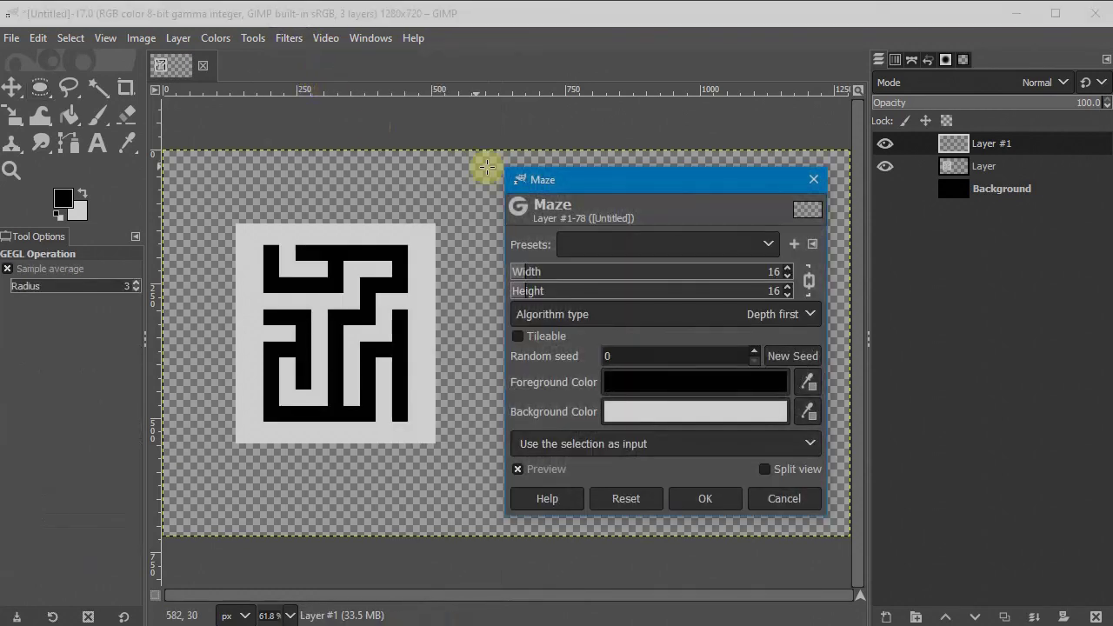
{"action": "left_click_drag", "start_coordinate": [604, 179], "coordinate": [312, 186]}
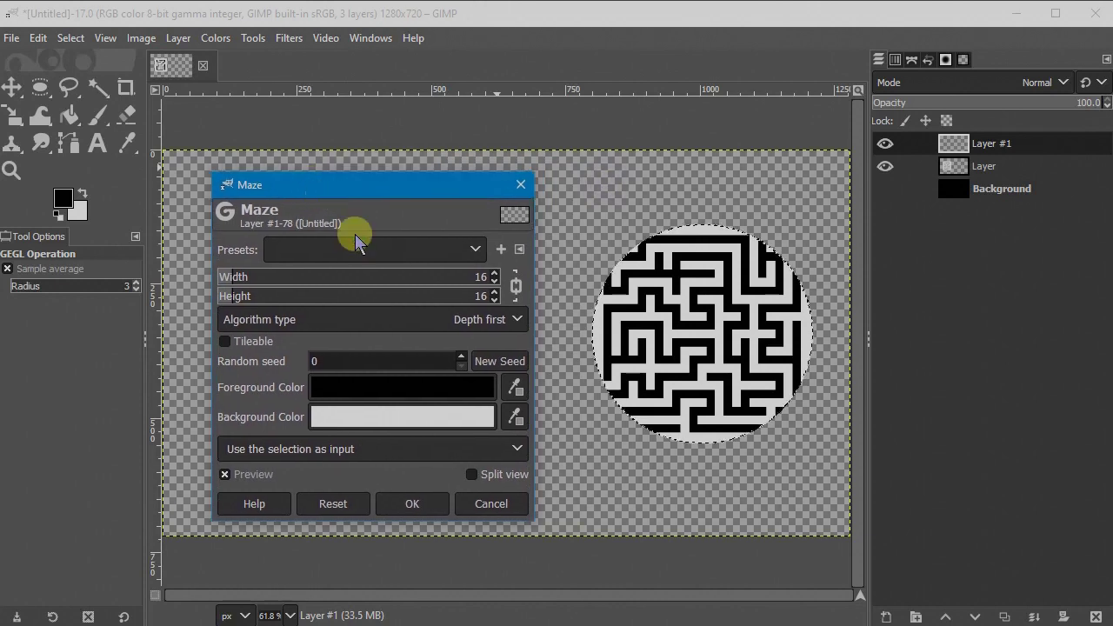
{"action": "left_click", "coordinate": [420, 390]}
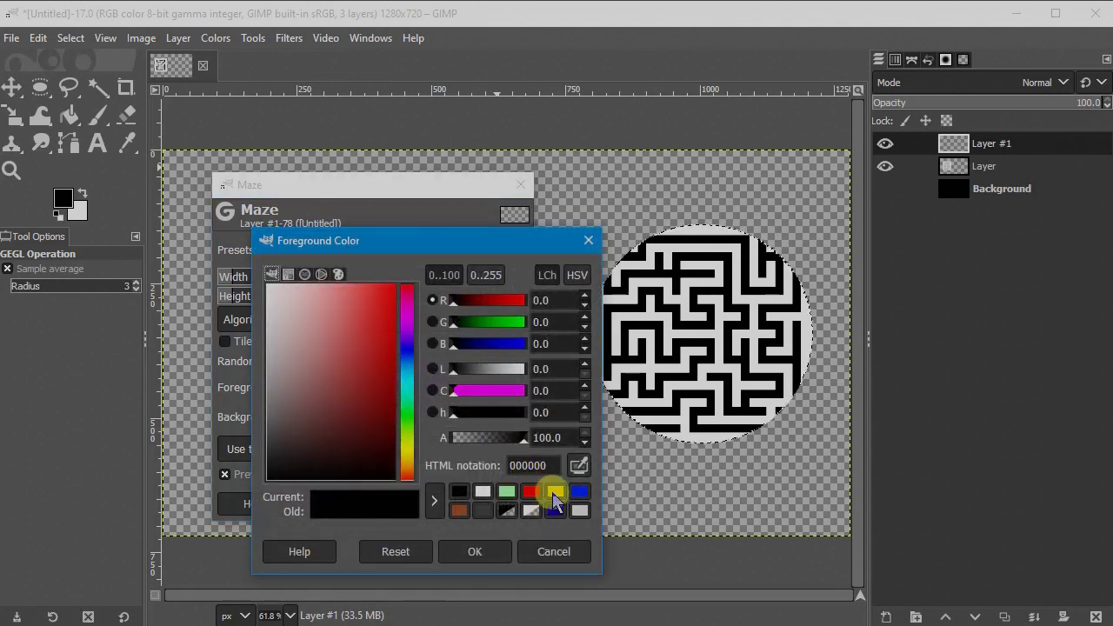
{"action": "left_click", "coordinate": [555, 493]}
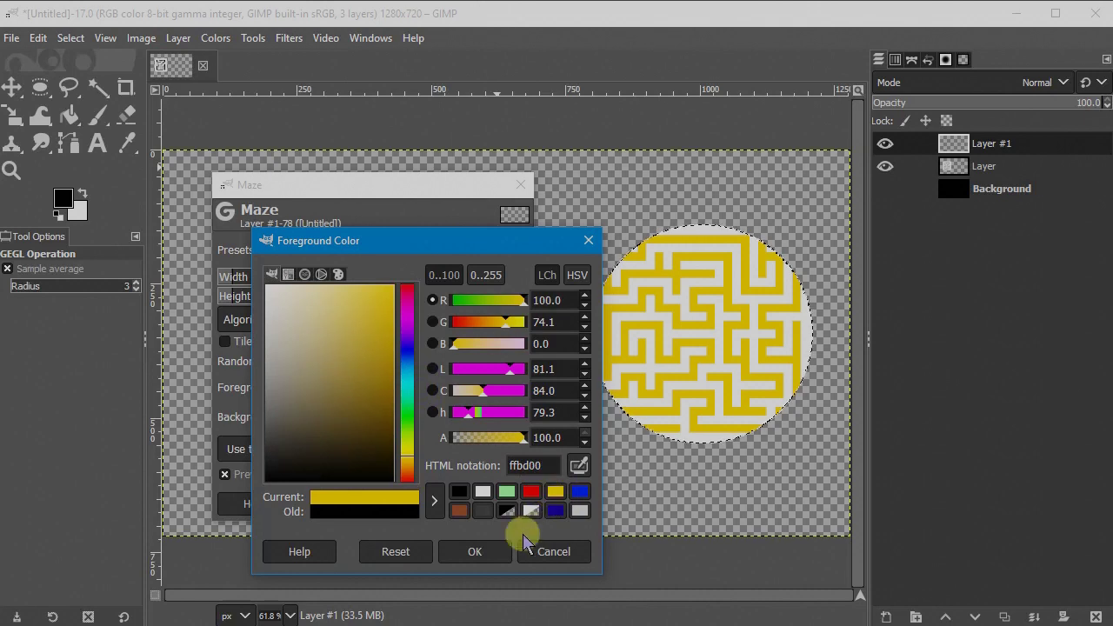
{"action": "left_click", "coordinate": [556, 551]}
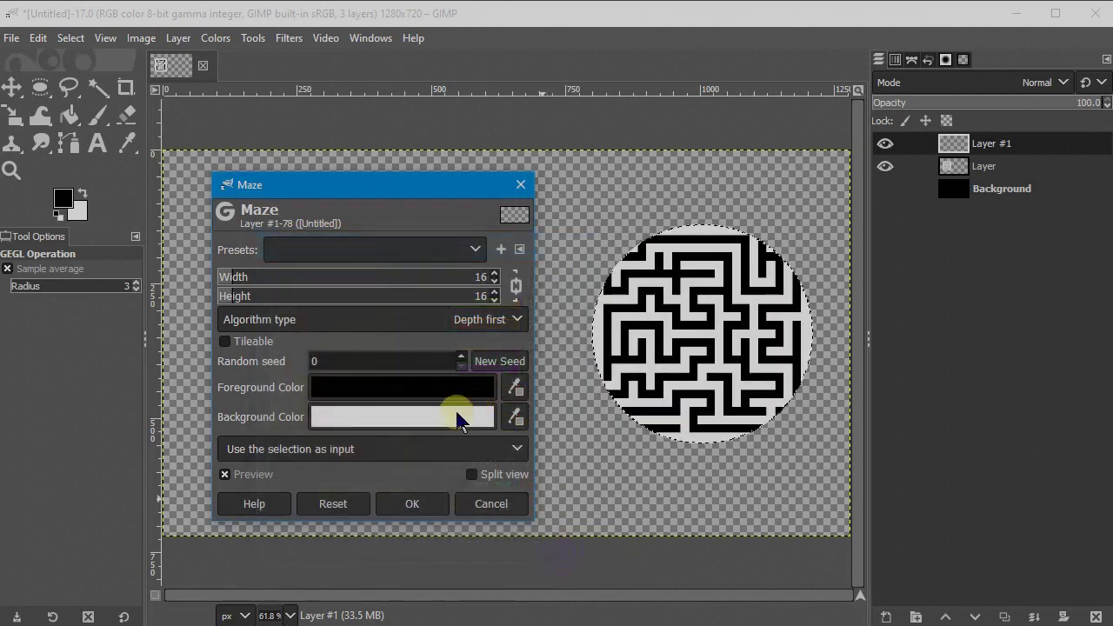
Set the circular maze's background color to yellow ffbd00
{"action": "left_click", "coordinate": [462, 417]}
{"action": "left_click", "coordinate": [590, 520]}
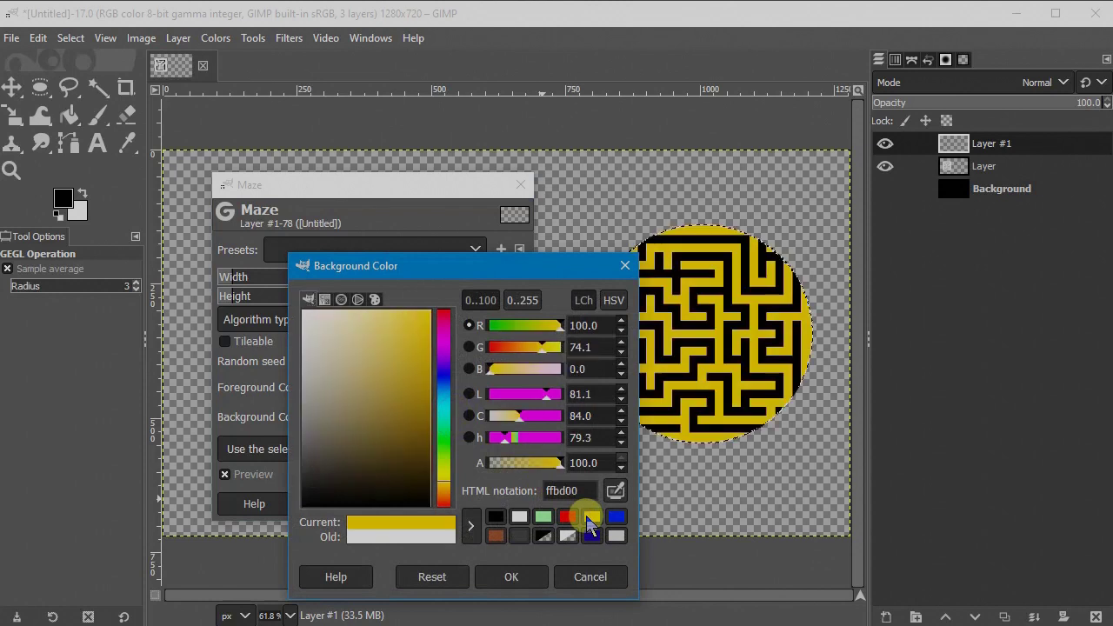
{"action": "left_click", "coordinate": [503, 576]}
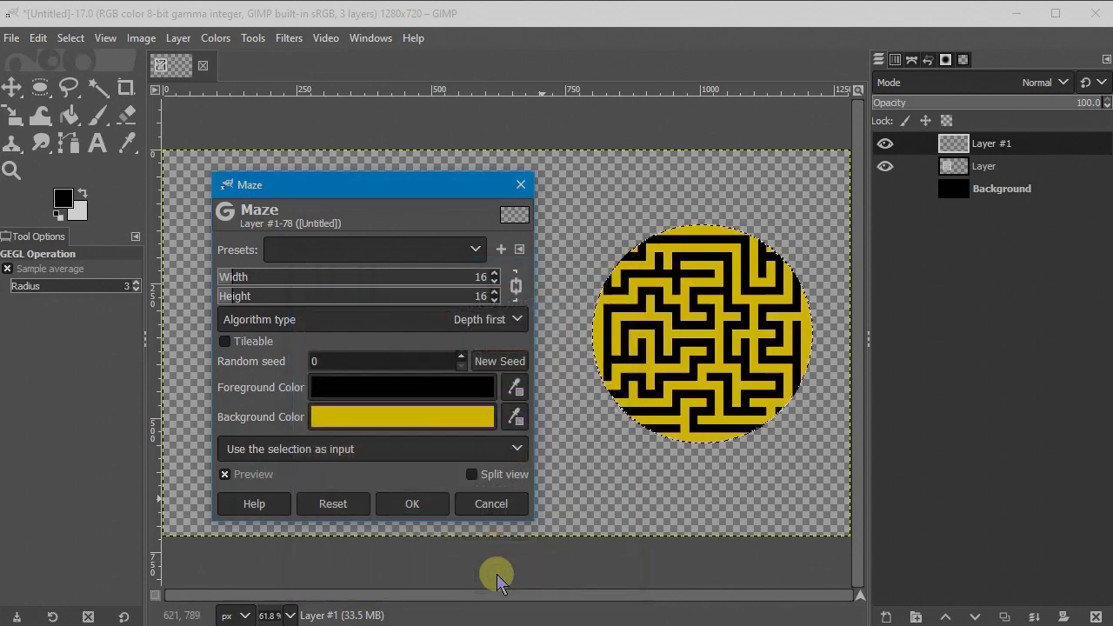
Set the circular maze's cell width and height to 7 pixels and apply the filter
{"action": "scroll", "coordinate": [425, 287], "scroll_direction": "down", "scroll_amount": 4}
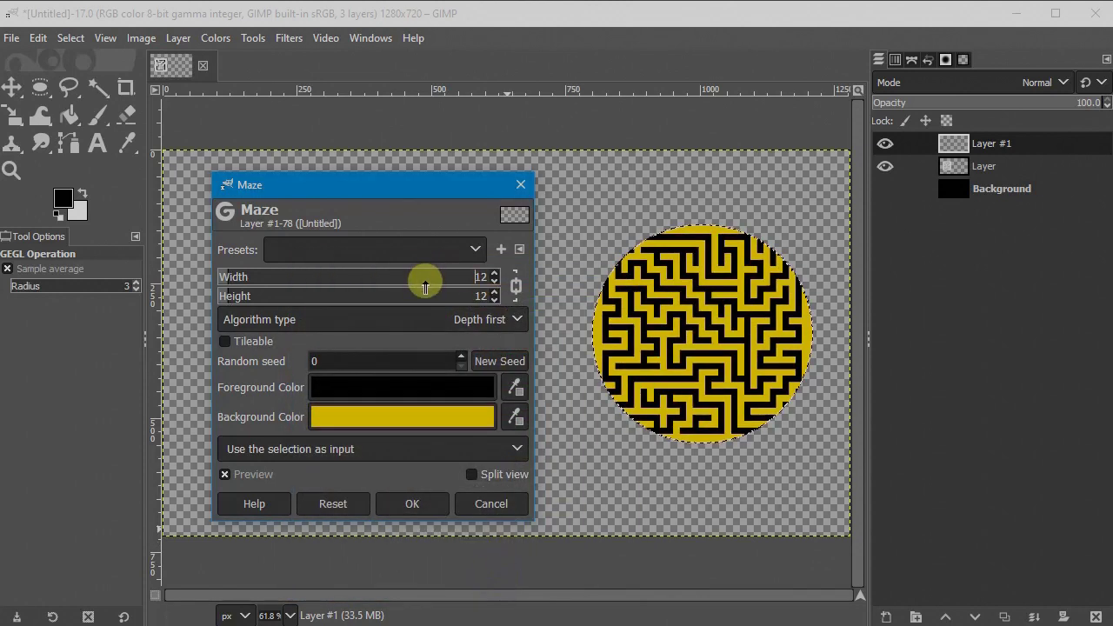
{"action": "scroll", "coordinate": [425, 287], "scroll_direction": "down", "scroll_amount": 7}
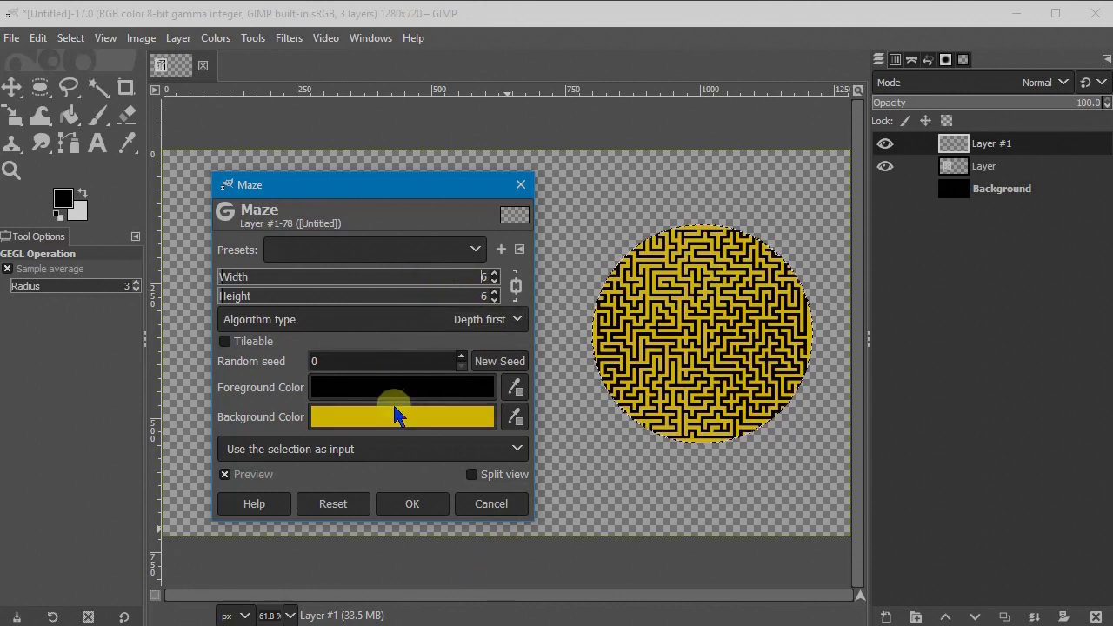
{"action": "scroll", "coordinate": [416, 282], "scroll_direction": "up", "scroll_amount": 1}
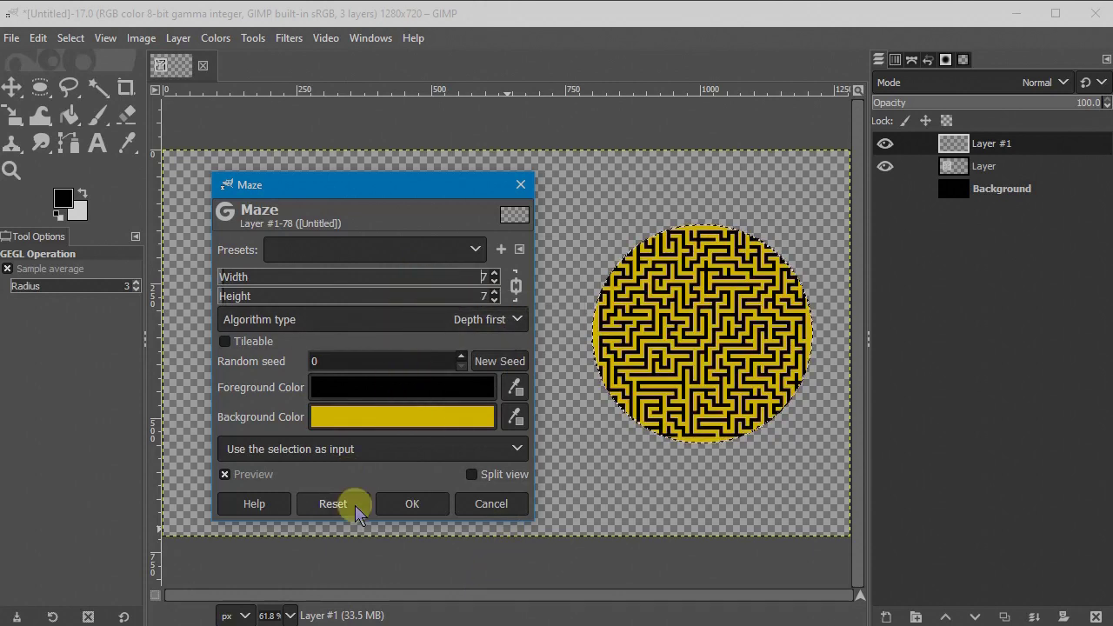
{"action": "left_click", "coordinate": [409, 505]}
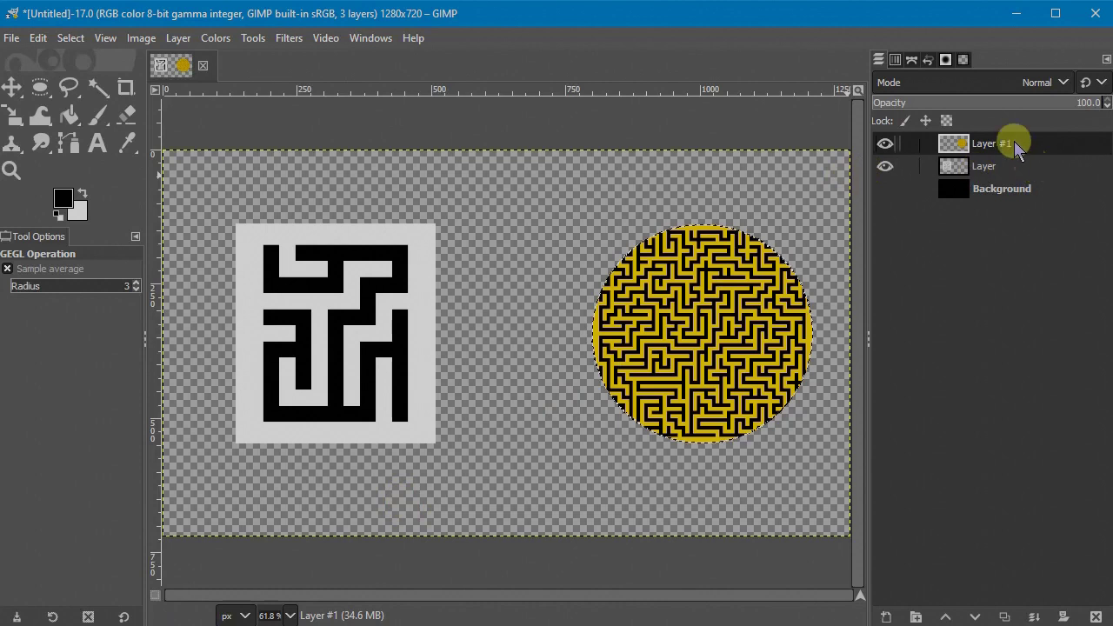
Rename the layer with the yellow circular maze as Layer2
{"action": "double_click", "coordinate": [1012, 142]}
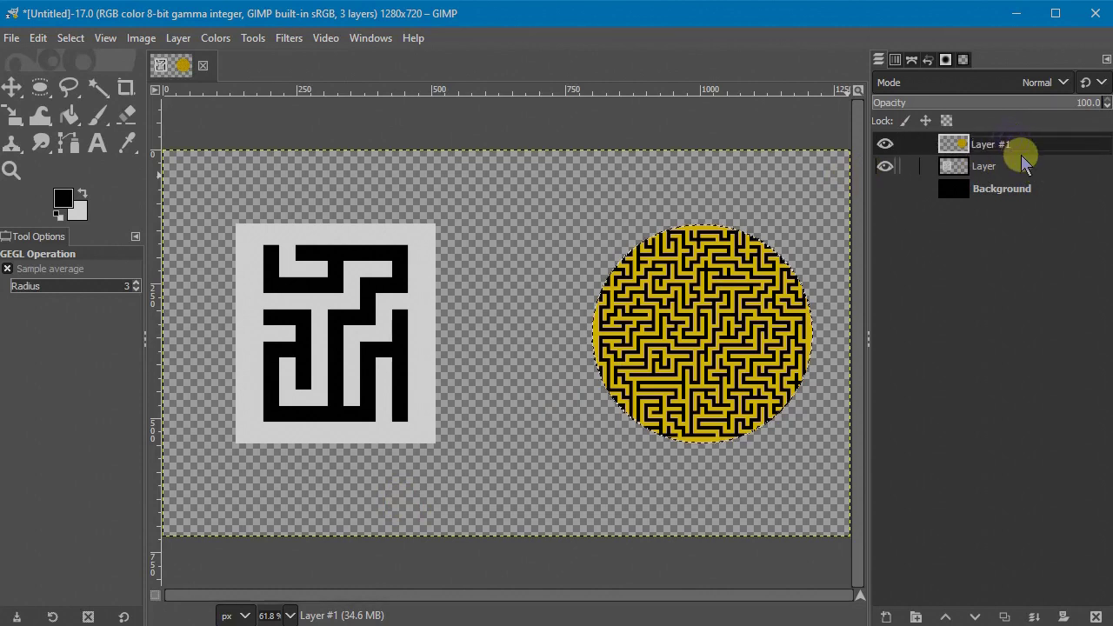
{"action": "key", "text": "BackSpace"}
{"action": "key", "text": "BackSpace"}
{"action": "key", "text": "BackSpace"}
{"action": "key", "text": "BackSpace"}
{"action": "type", "text": "r2"}
{"action": "key", "text": "Return"}
Rename the layer with the rectangular maze as Layer1
{"action": "double_click", "coordinate": [1010, 166]}
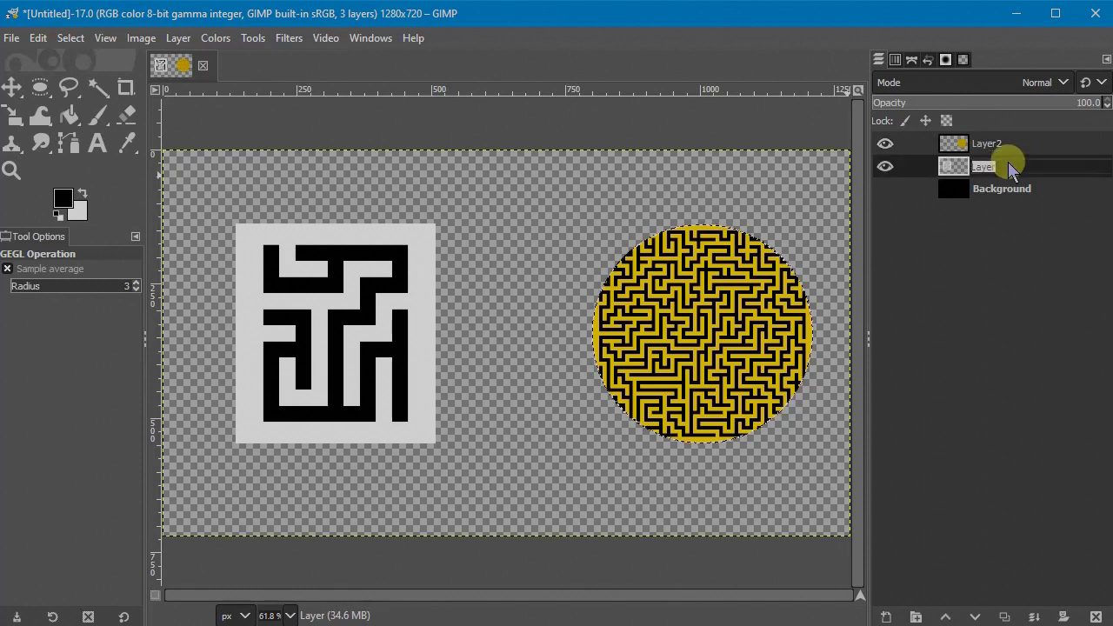
{"action": "left_click", "coordinate": [1007, 163]}
{"action": "type", "text": "1"}
{"action": "key", "text": "Return"}
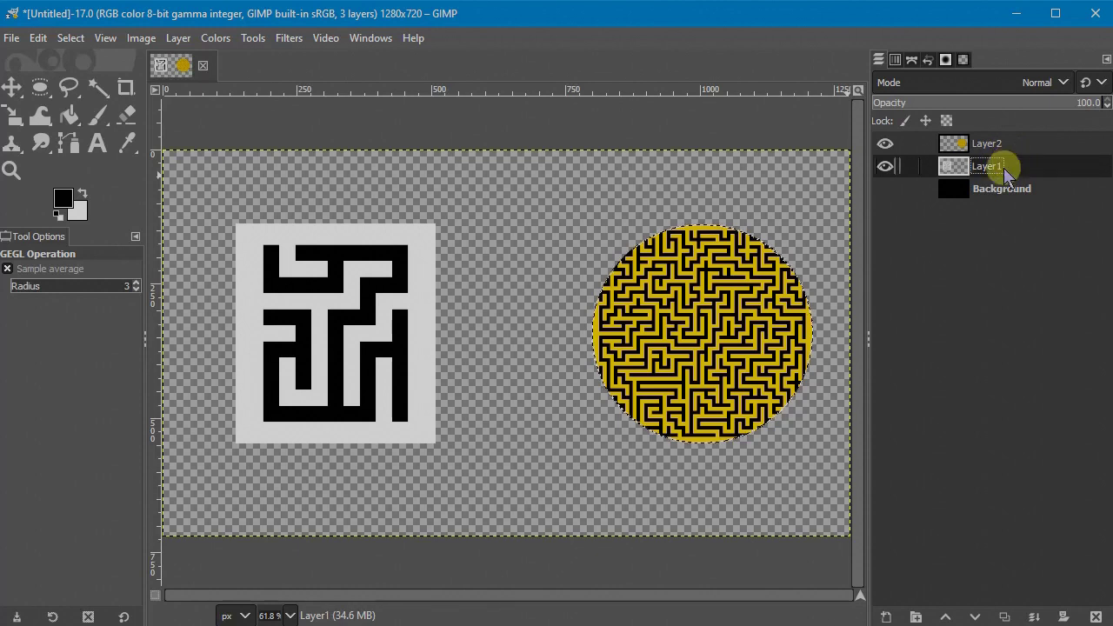
Enclose the black background layer's name in square brackets, making it [Background]
{"action": "double_click", "coordinate": [1028, 188]}
{"action": "left_click", "coordinate": [1039, 188]}
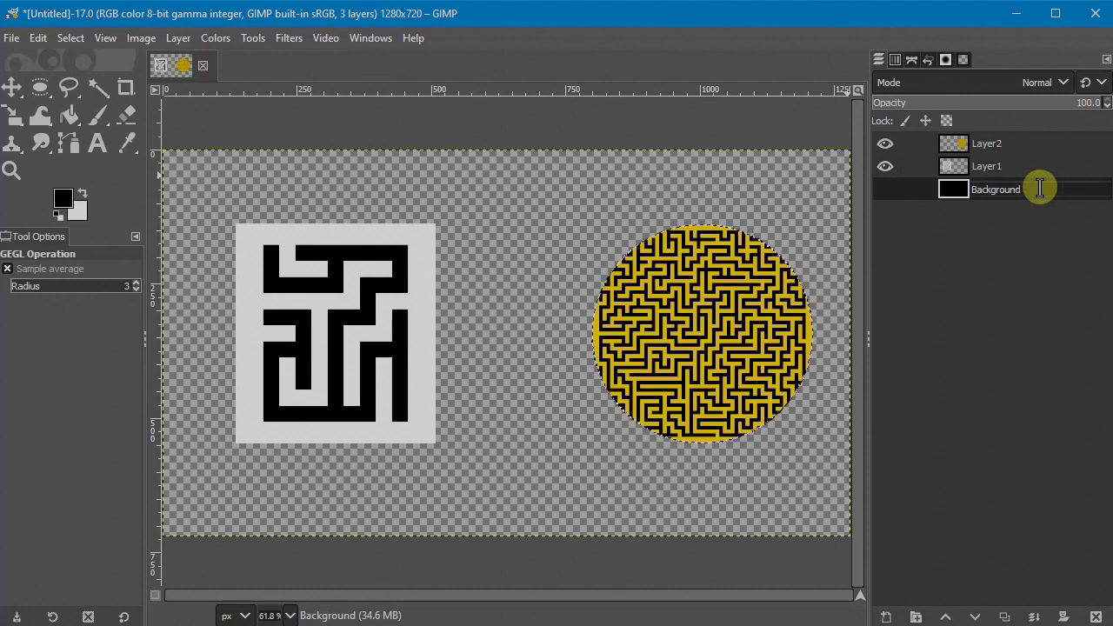
{"action": "type", "text": "]"}
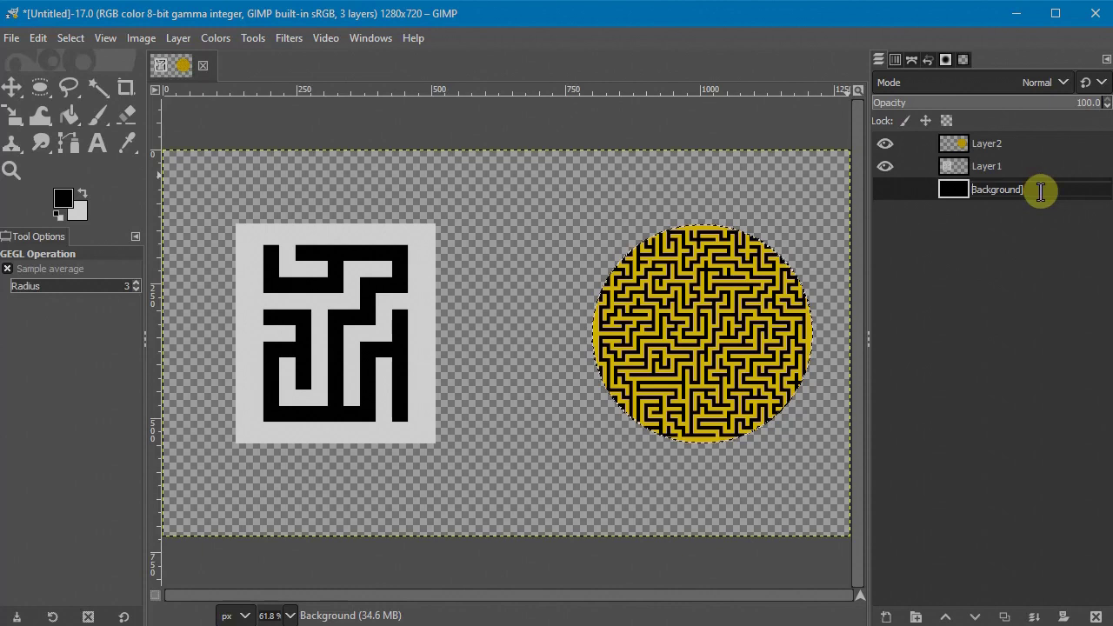
{"action": "type", "text": "["}
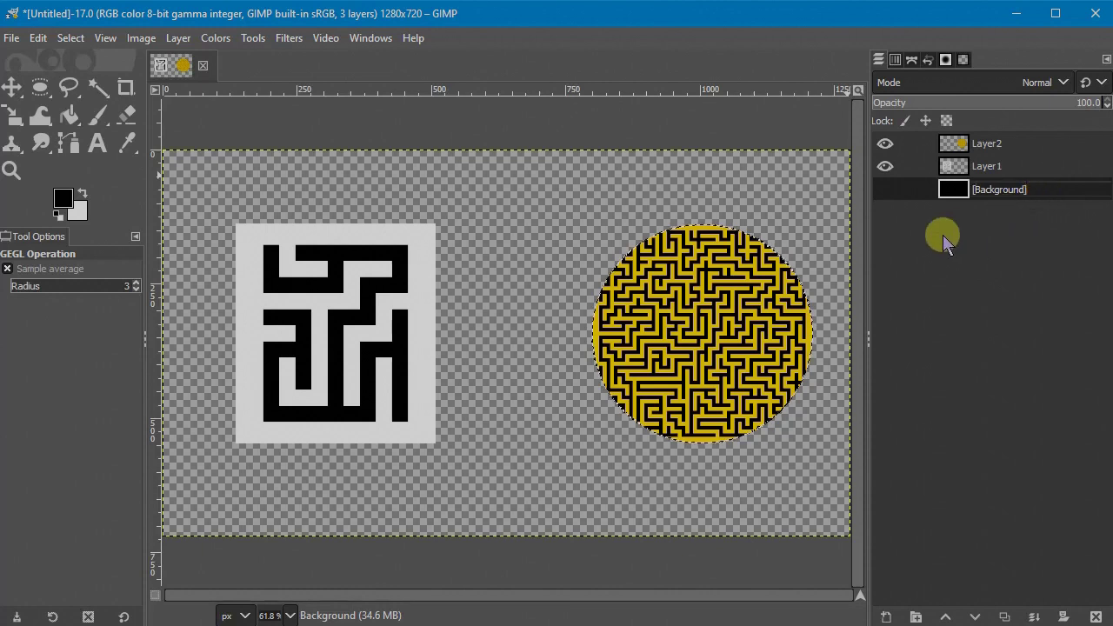
{"action": "key", "text": "Return"}
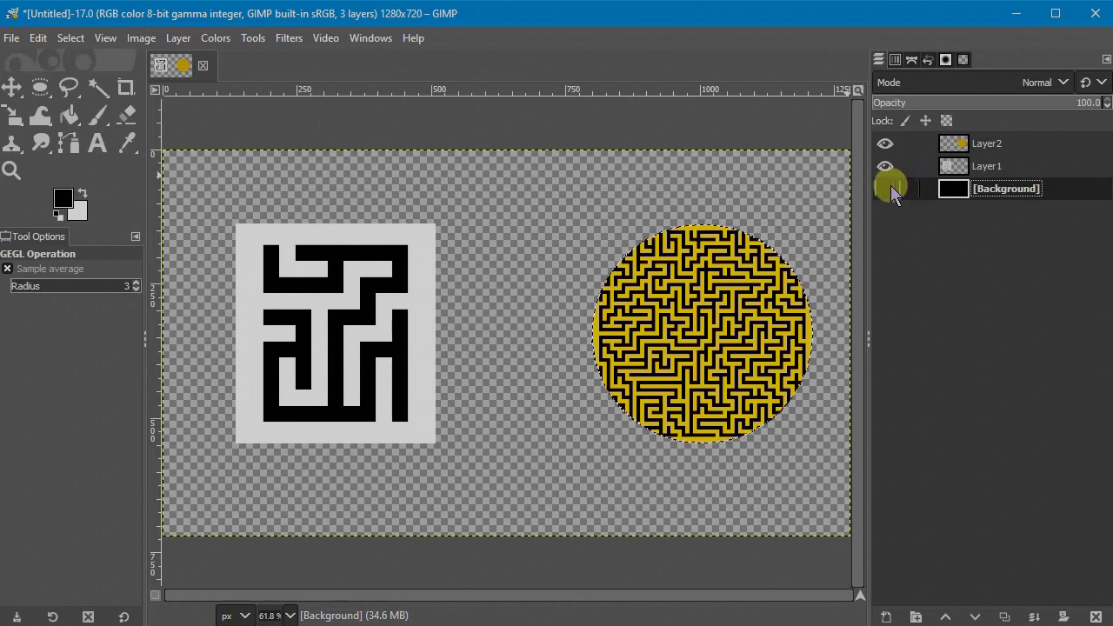
Clear the selection around the circular maze and open the Export Layers dialog
{"action": "left_click", "coordinate": [70, 38]}
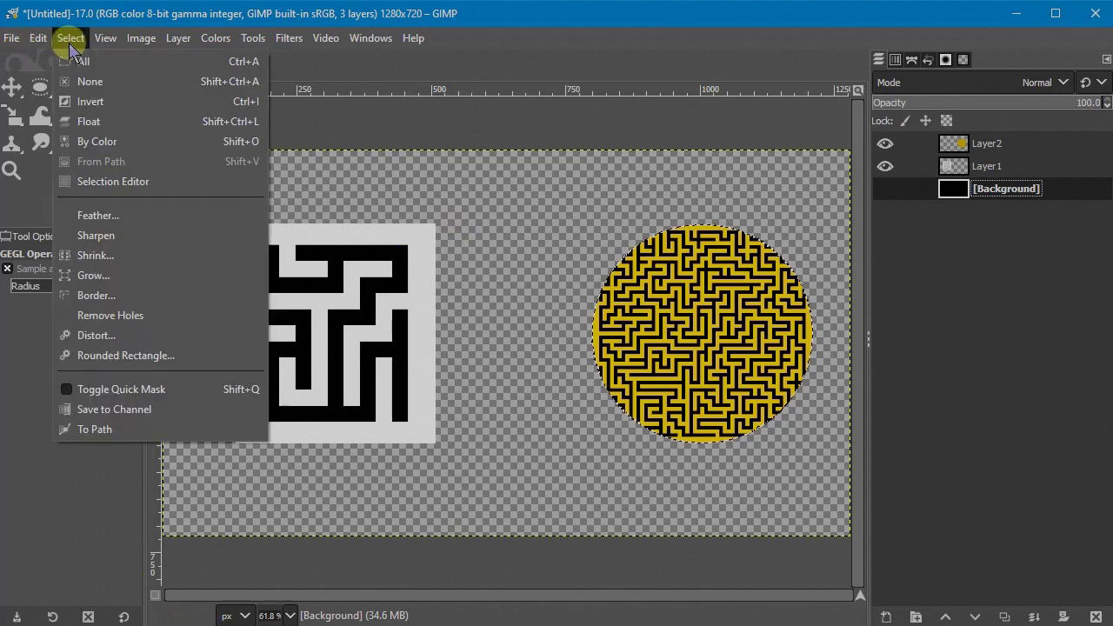
{"action": "left_click", "coordinate": [94, 78]}
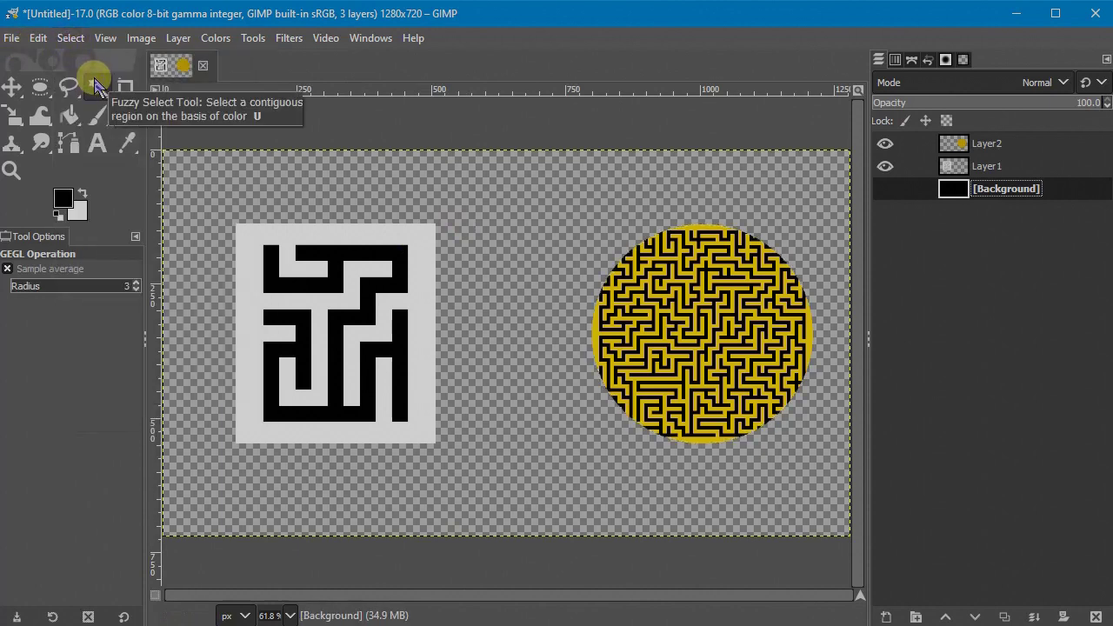
{"action": "left_click", "coordinate": [12, 39]}
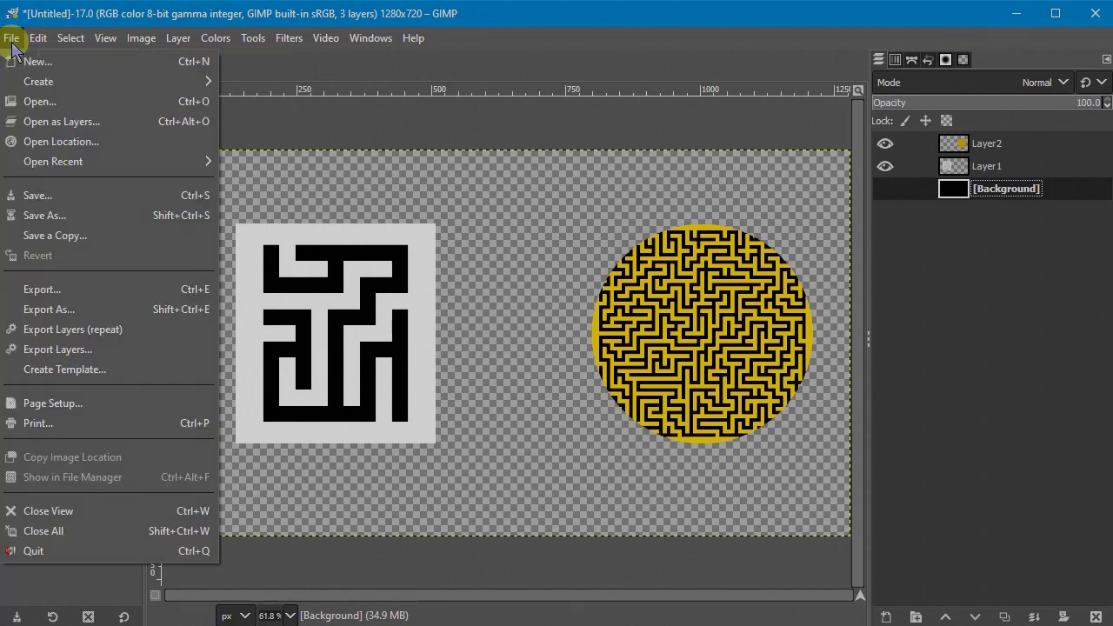
{"action": "left_click", "coordinate": [85, 348]}
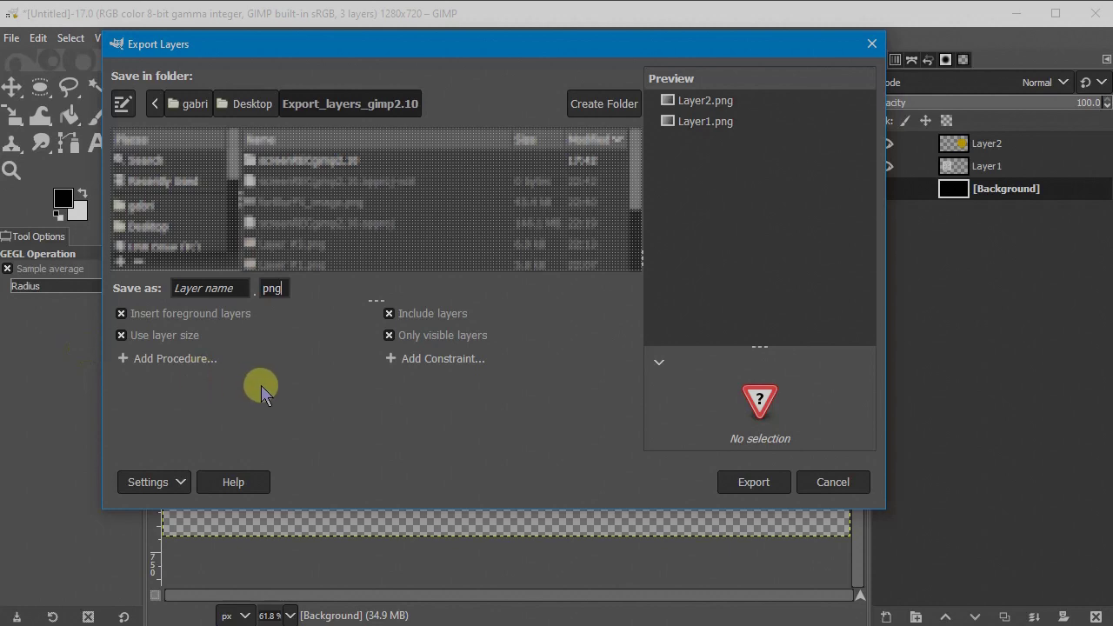
Replace the export procedures Use layer size and Insert foreground layers with Insert background layers
{"action": "left_click", "coordinate": [178, 486]}
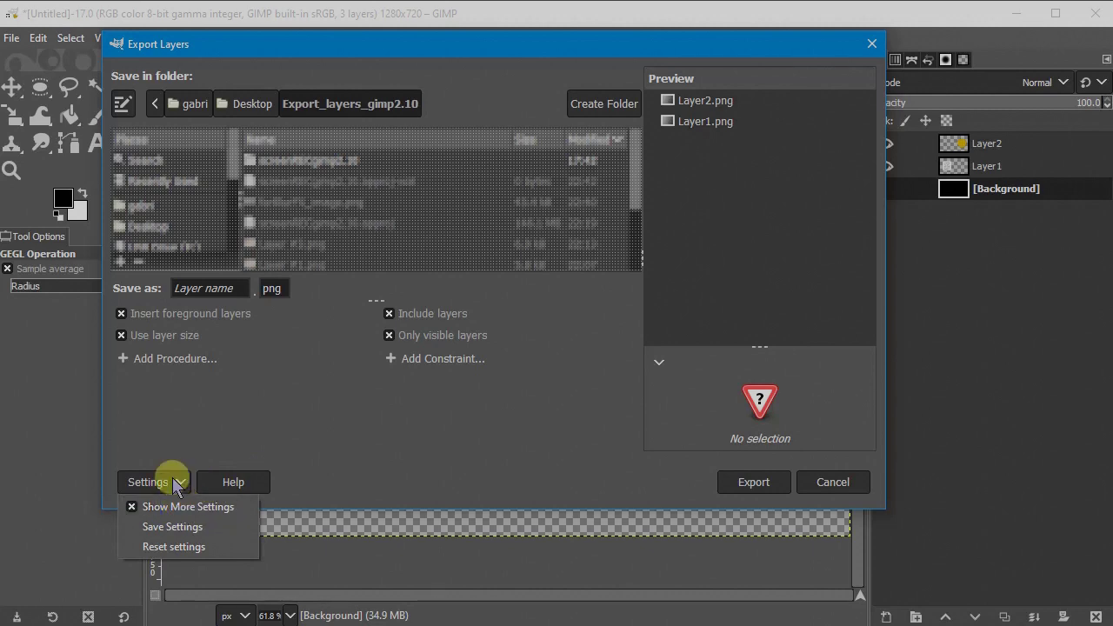
{"action": "left_click", "coordinate": [154, 480]}
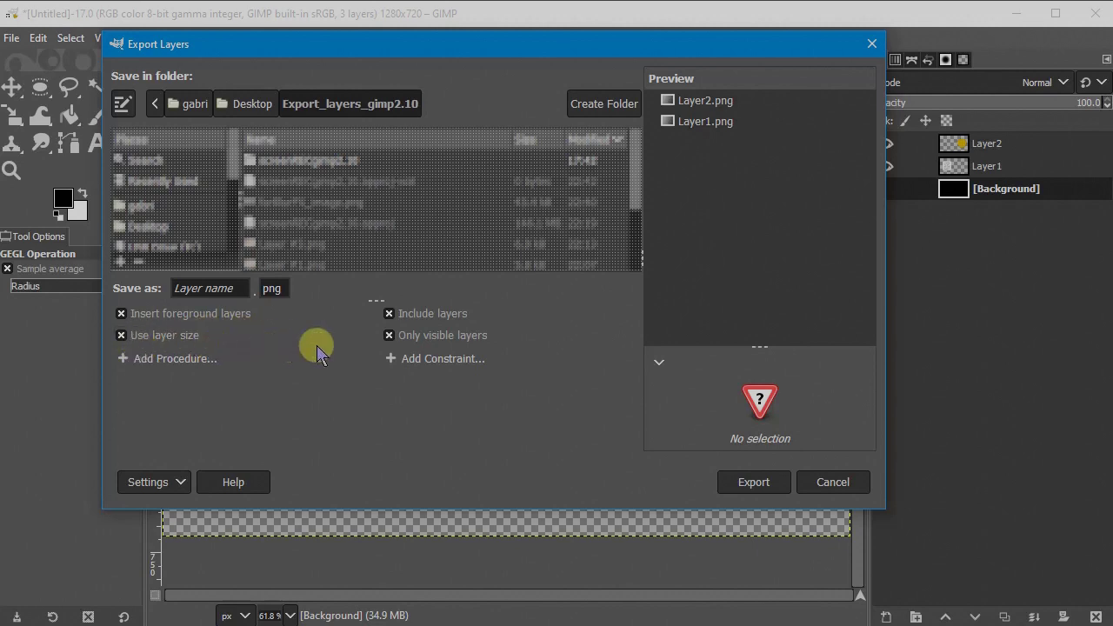
{"action": "left_click", "coordinate": [361, 336]}
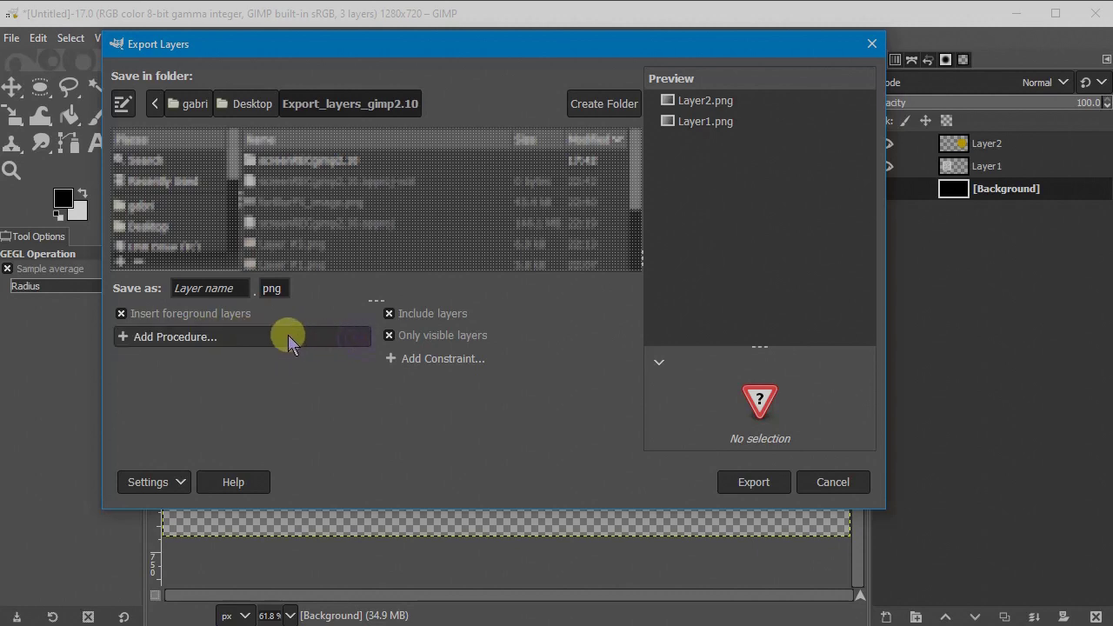
{"action": "left_click", "coordinate": [187, 336]}
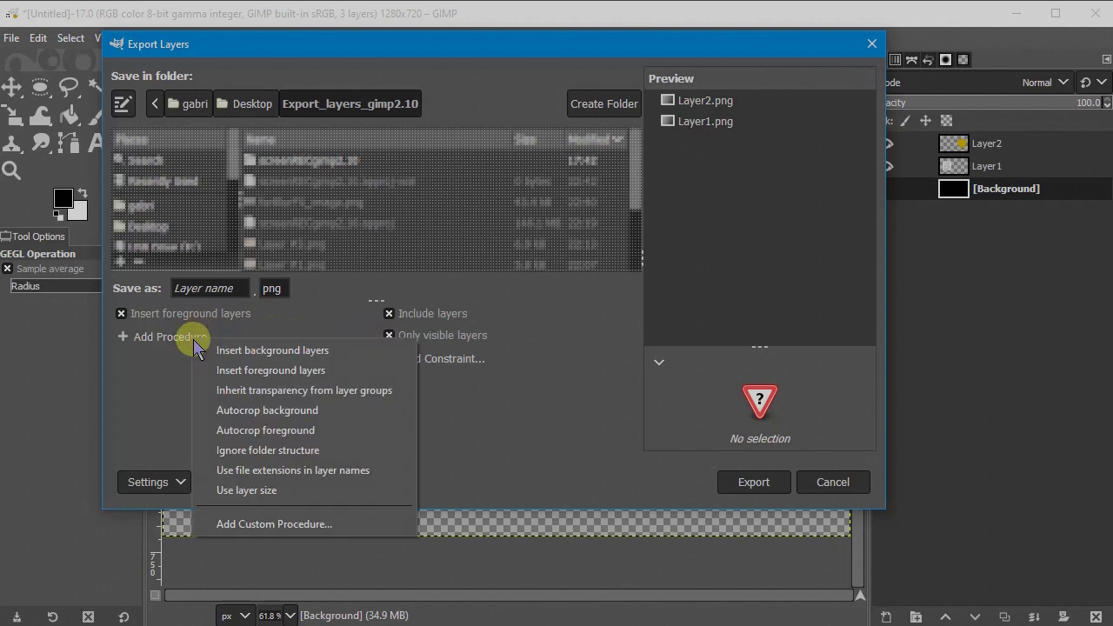
{"action": "left_click", "coordinate": [306, 354]}
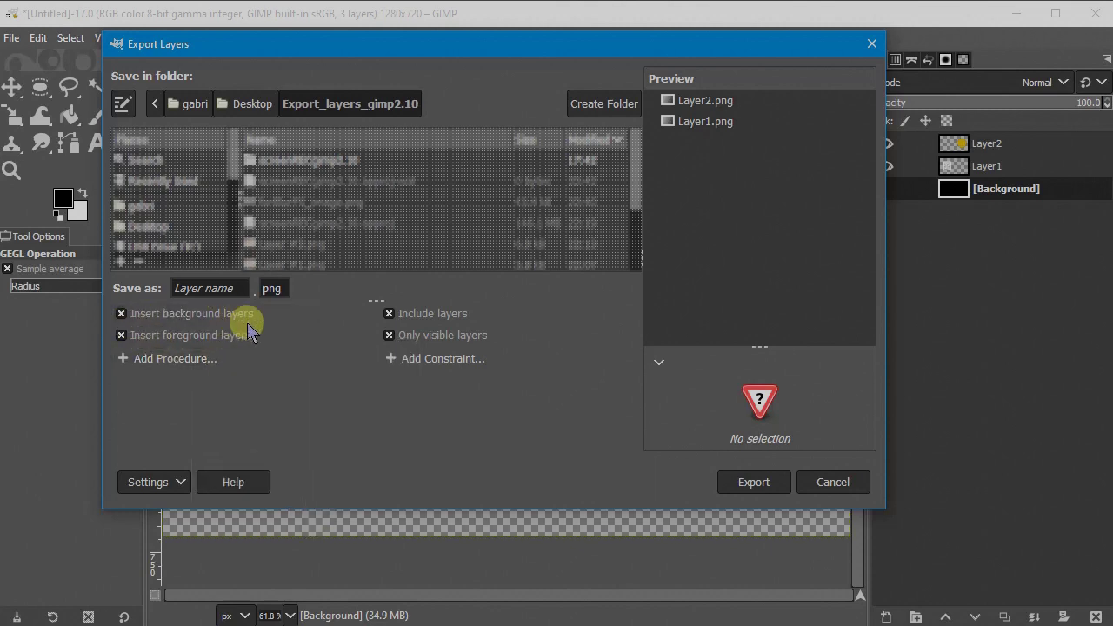
{"action": "left_click", "coordinate": [361, 335]}
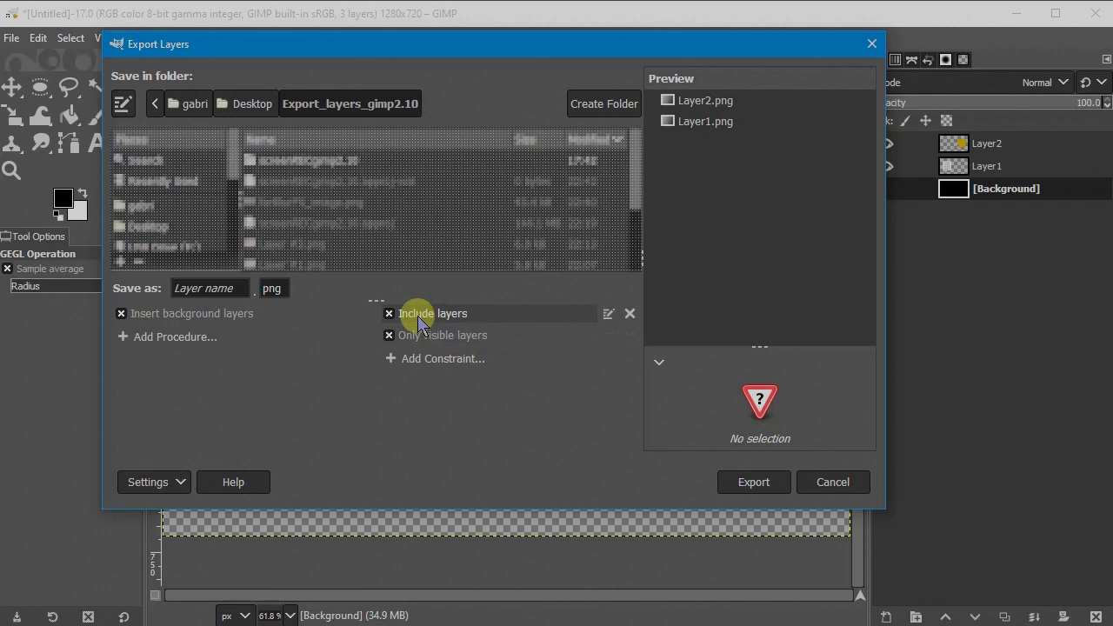
Export the visible layers as PNG files into the Export_layers_gimp2.10 folder, keeping the offered PNG options
{"action": "left_click", "coordinate": [753, 483]}
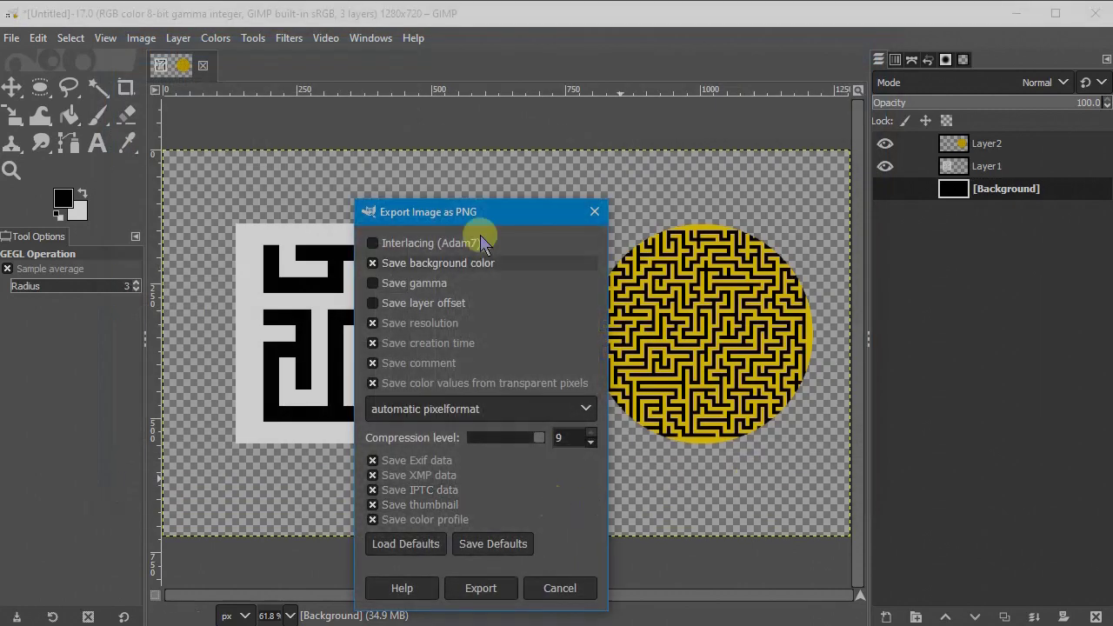
{"action": "left_click_drag", "start_coordinate": [487, 215], "coordinate": [521, 148]}
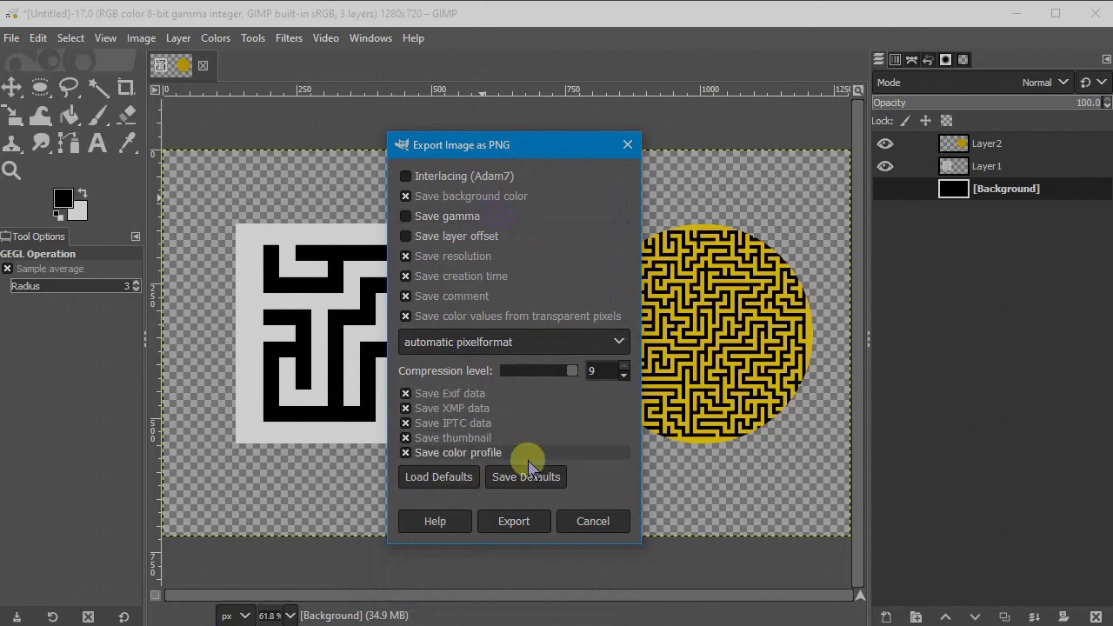
{"action": "left_click", "coordinate": [516, 522]}
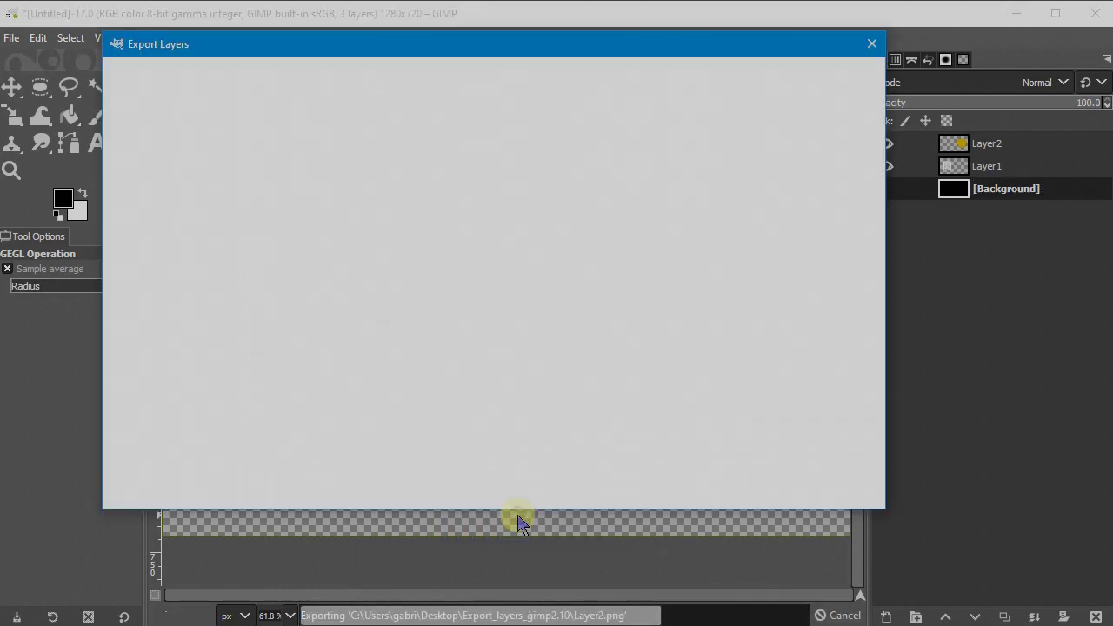